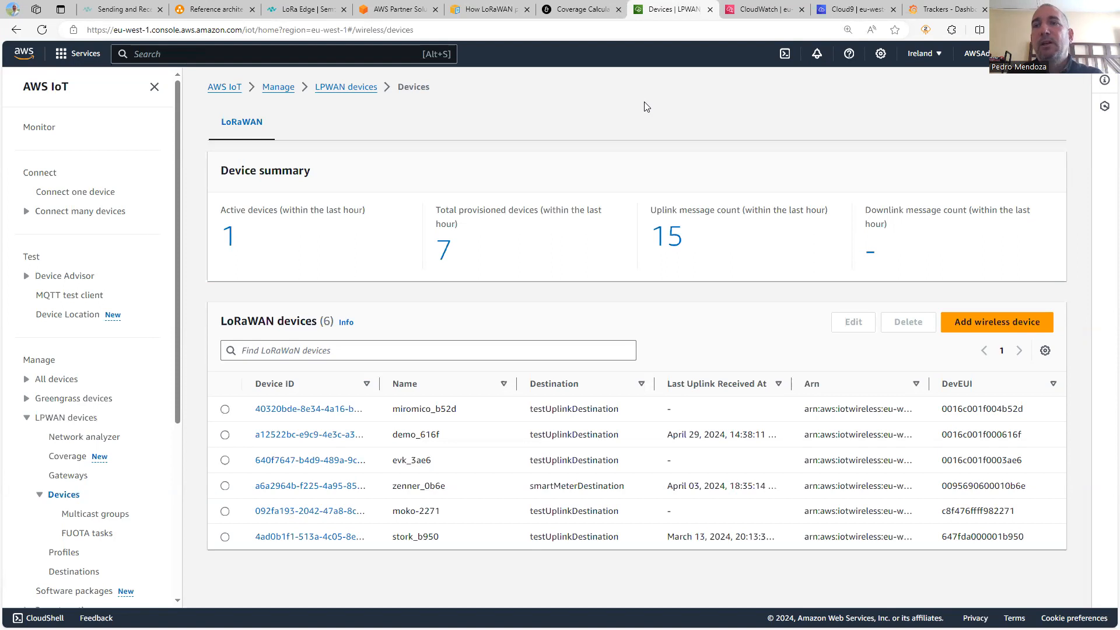
Start adding a wireless device that uses the OTAA v1.0.x specification.
left_click(992, 322)
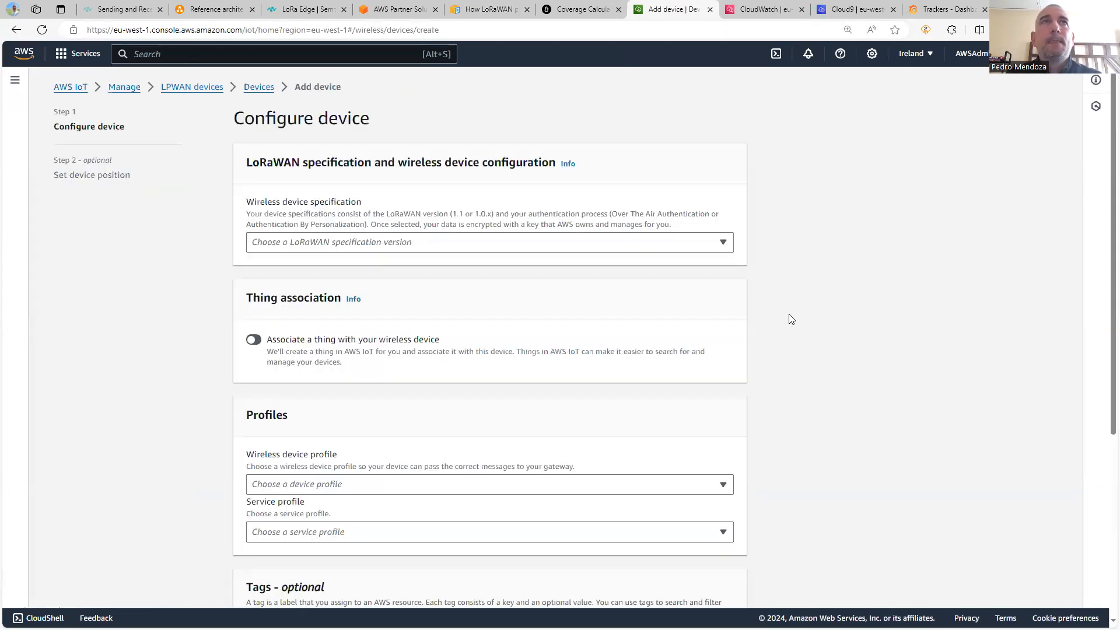
left_click(722, 245)
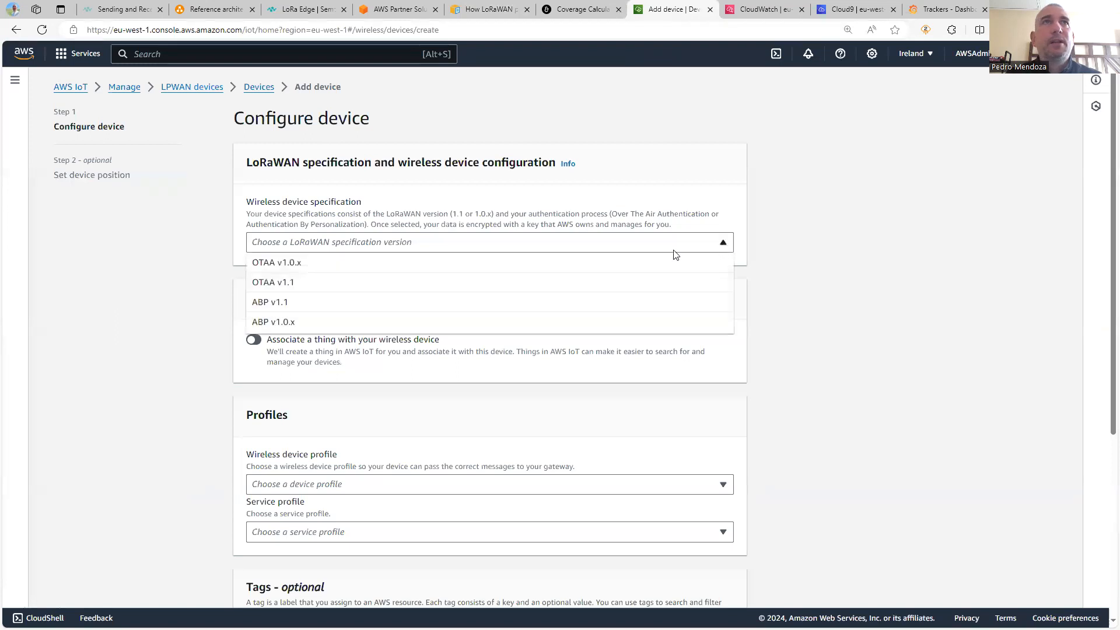
left_click(325, 263)
Fill in the device's DevEUI, AppKey and AppEUI/JoinEUI value from the last used saved entry.
left_click(345, 285)
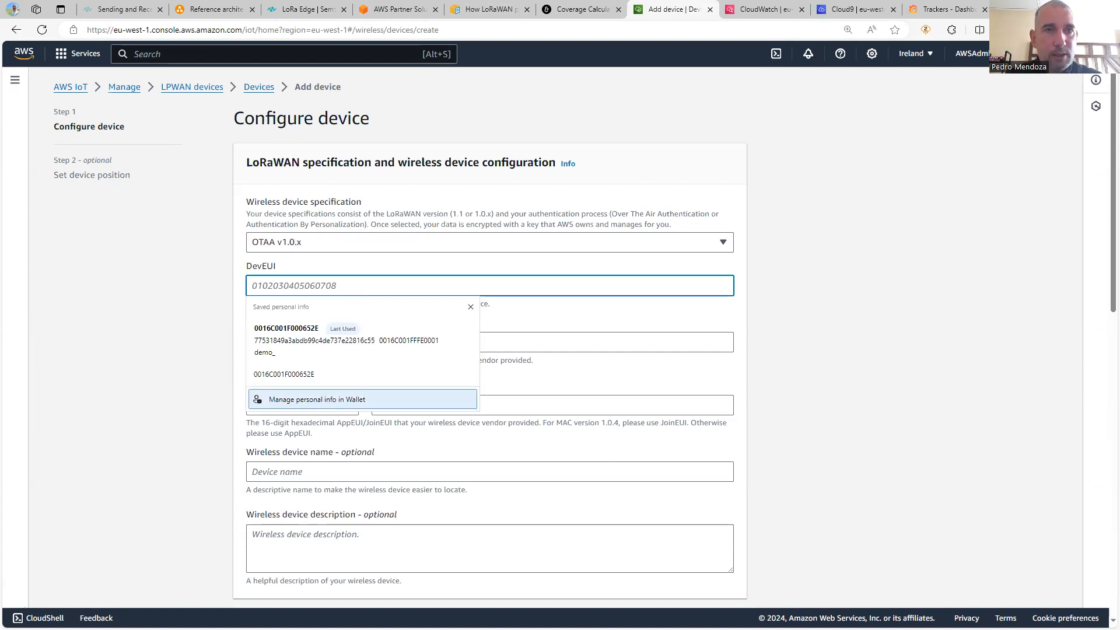
key("alt+Tab")
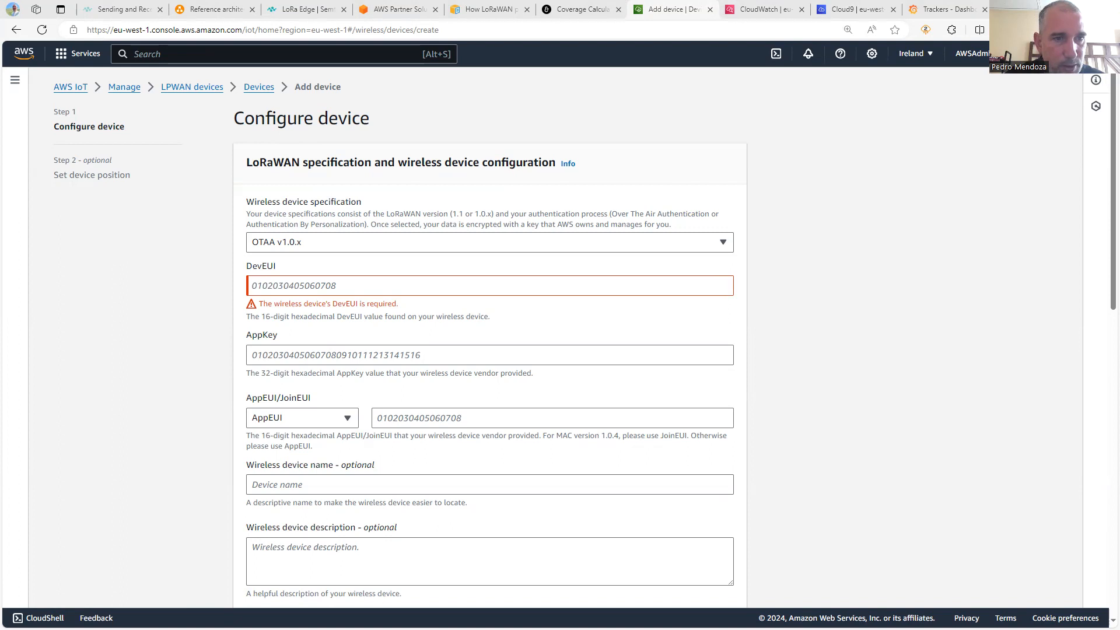
left_click(320, 285)
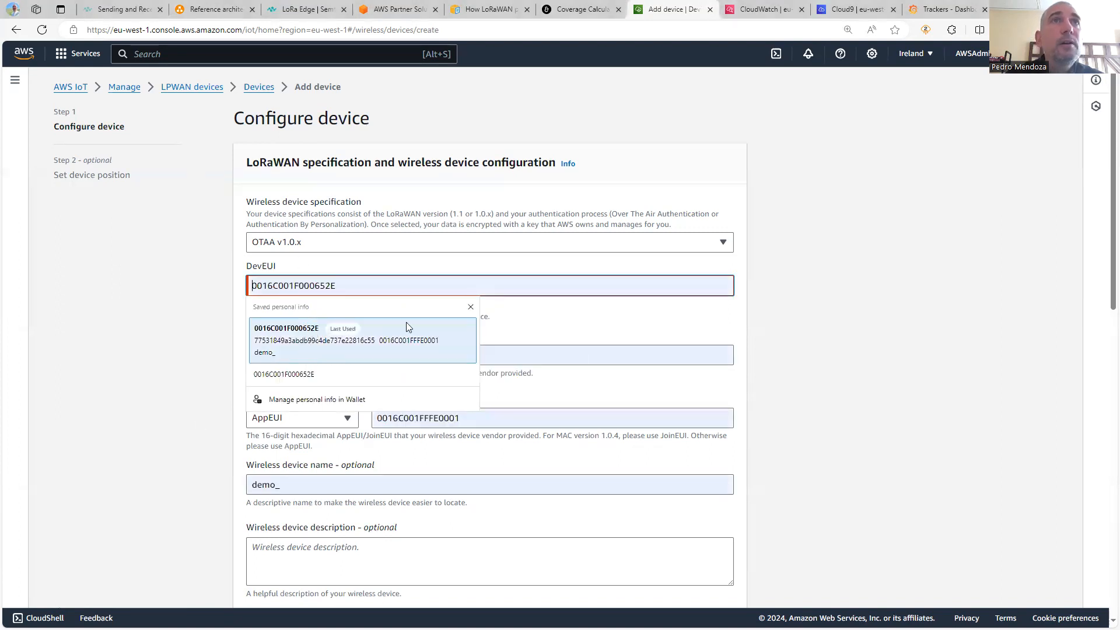
left_click(429, 345)
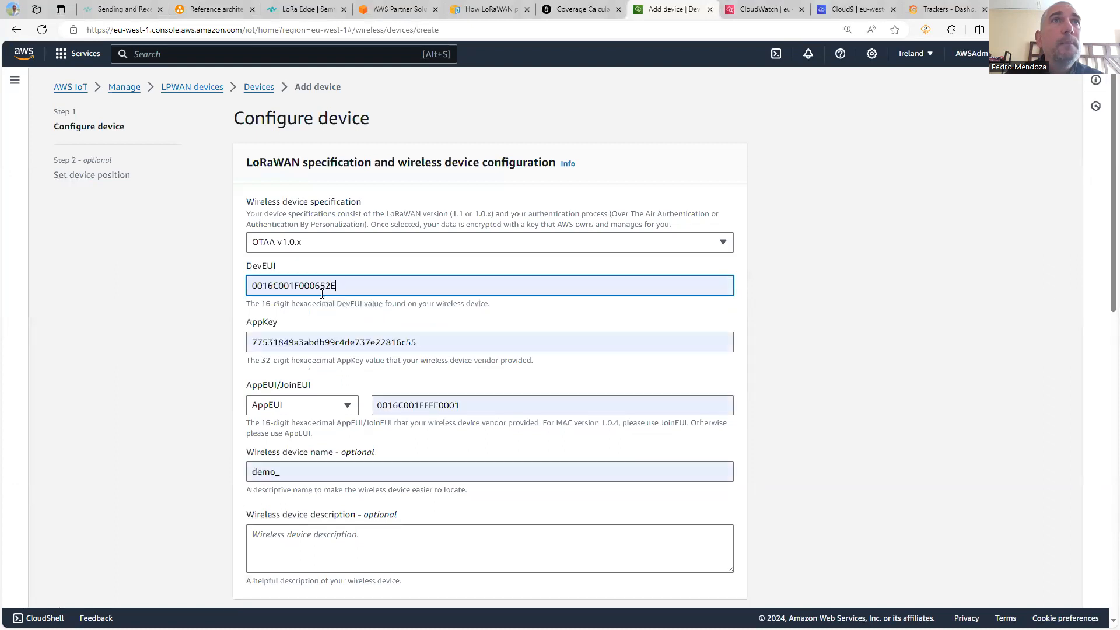
left_click(464, 323)
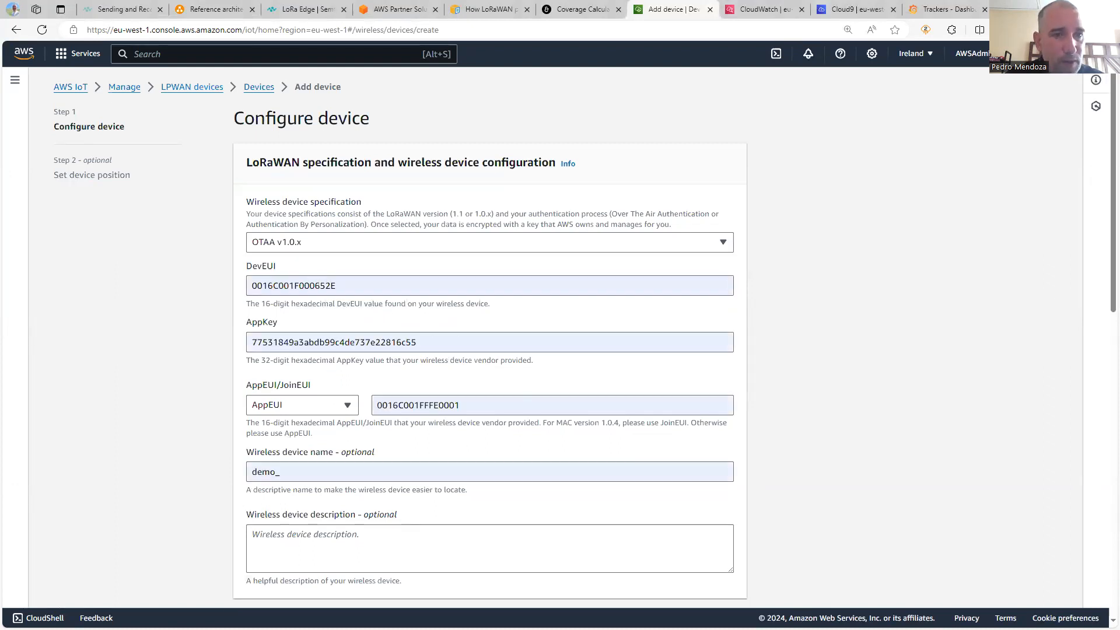
left_click(418, 342)
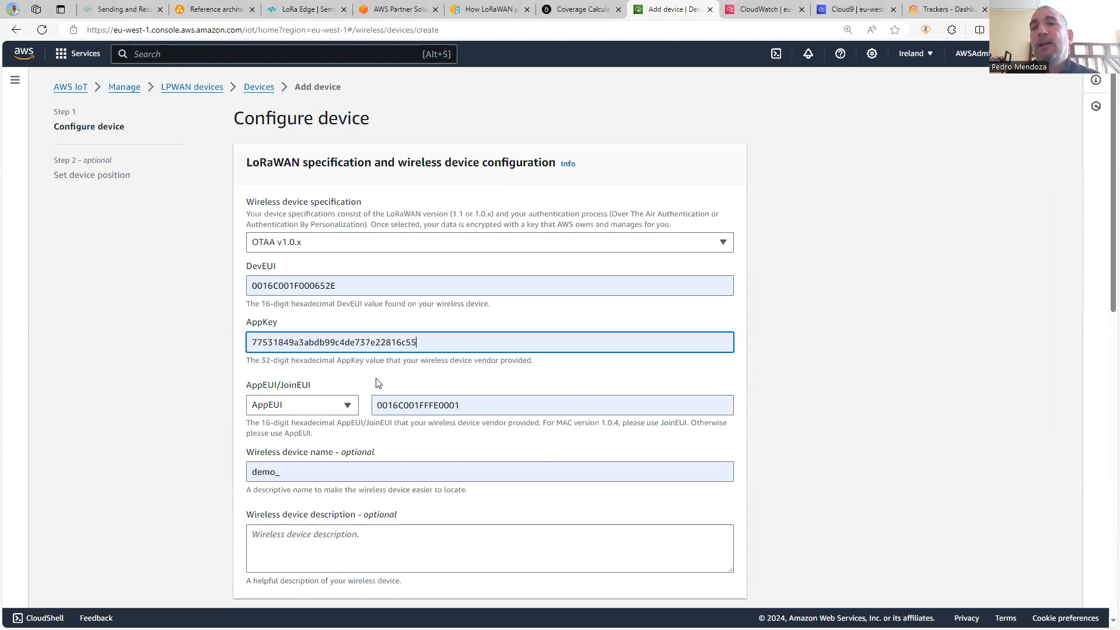
Set the EUI type to JoinEUI and name the wireless device demo_652e.
left_click(344, 410)
left_click(271, 446)
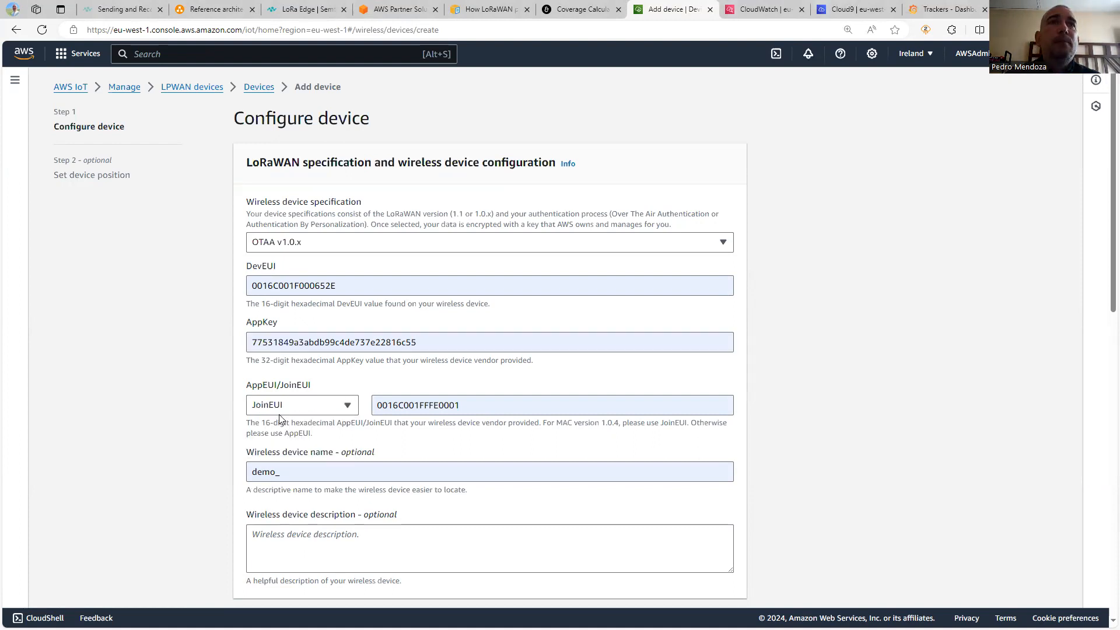
left_click(307, 471)
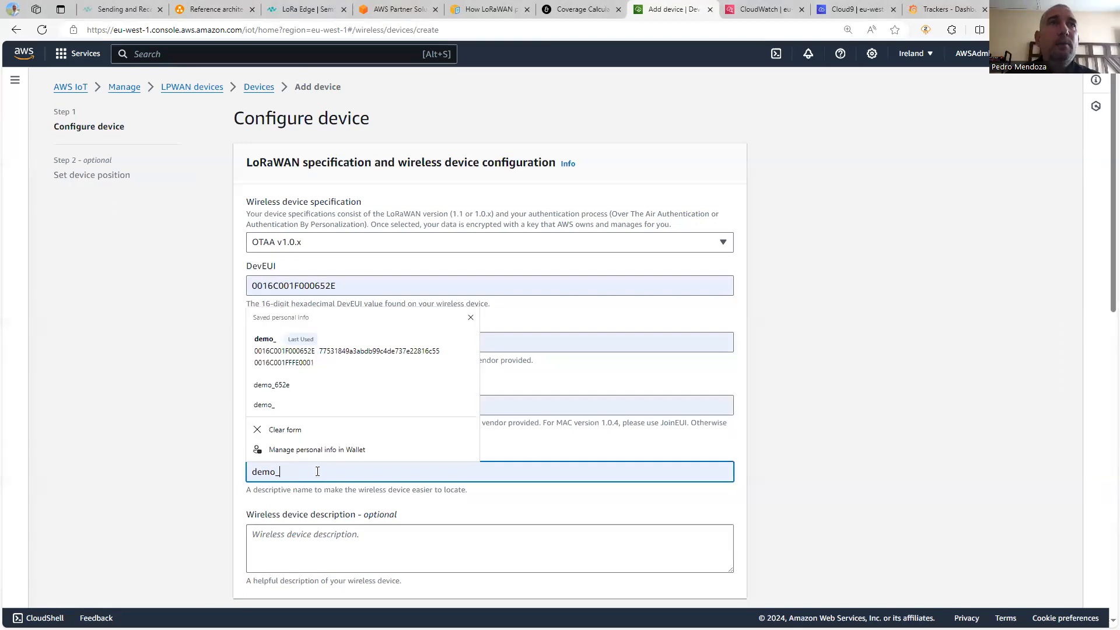
left_click(275, 385)
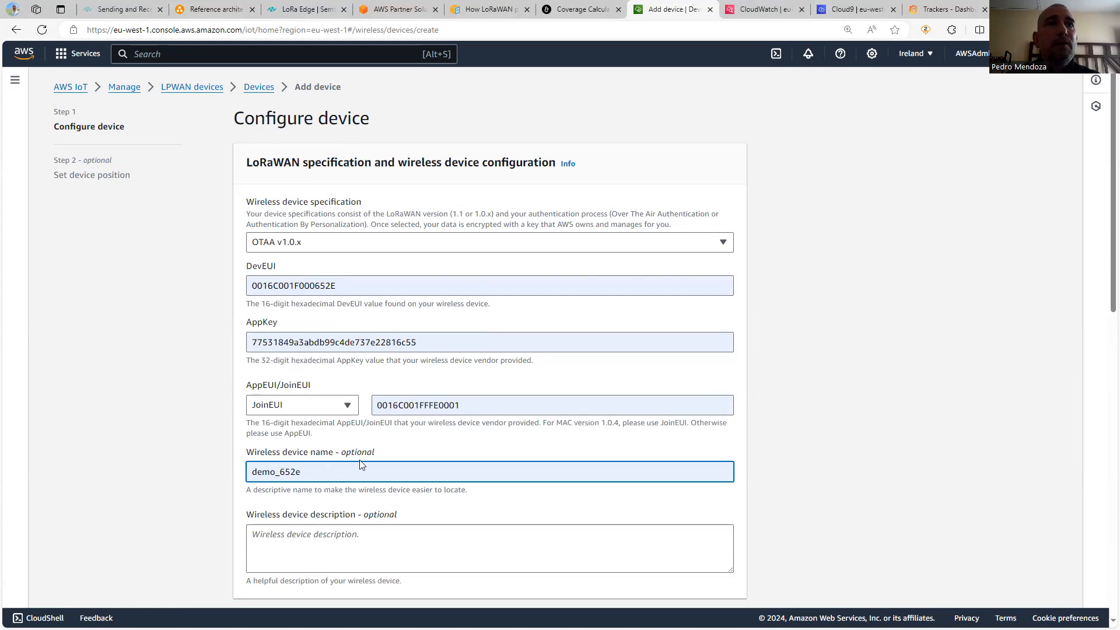
Assign the EU868-A-OTAA wireless device profile and the ServiceProfileRoaming service profile to the device.
scroll(360, 465, "down", 5)
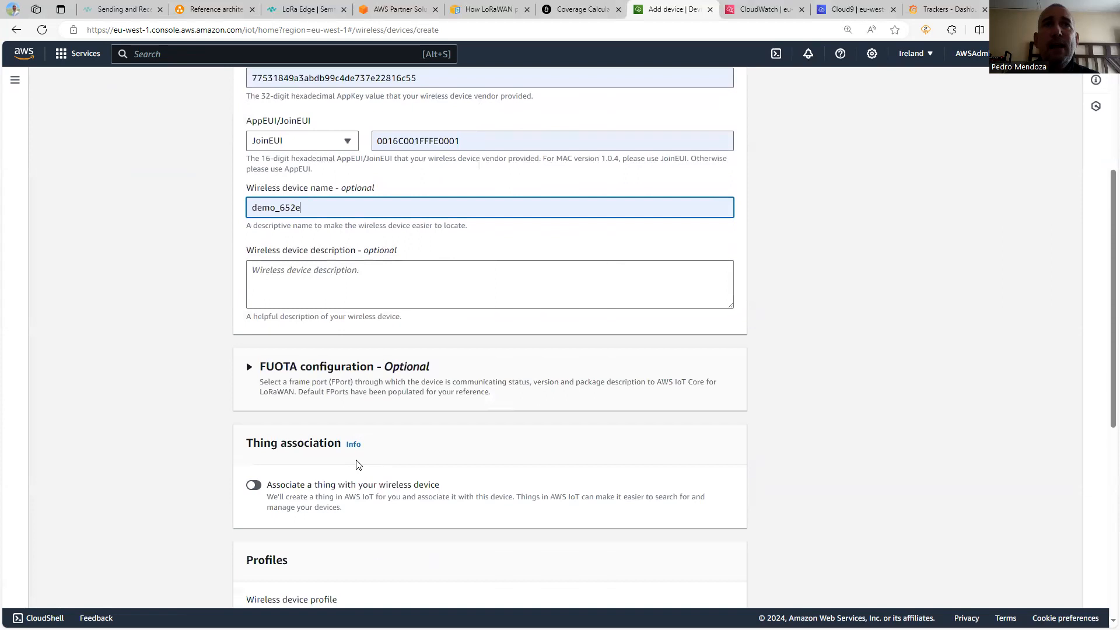
scroll(358, 465, "down", 5)
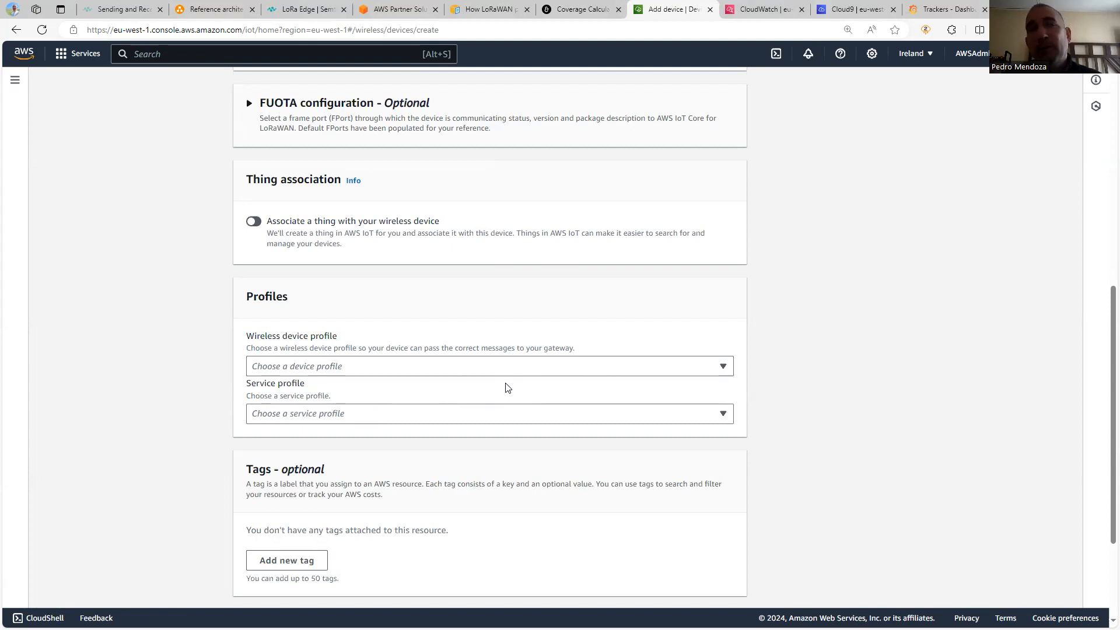
left_click(336, 368)
left_click(282, 410)
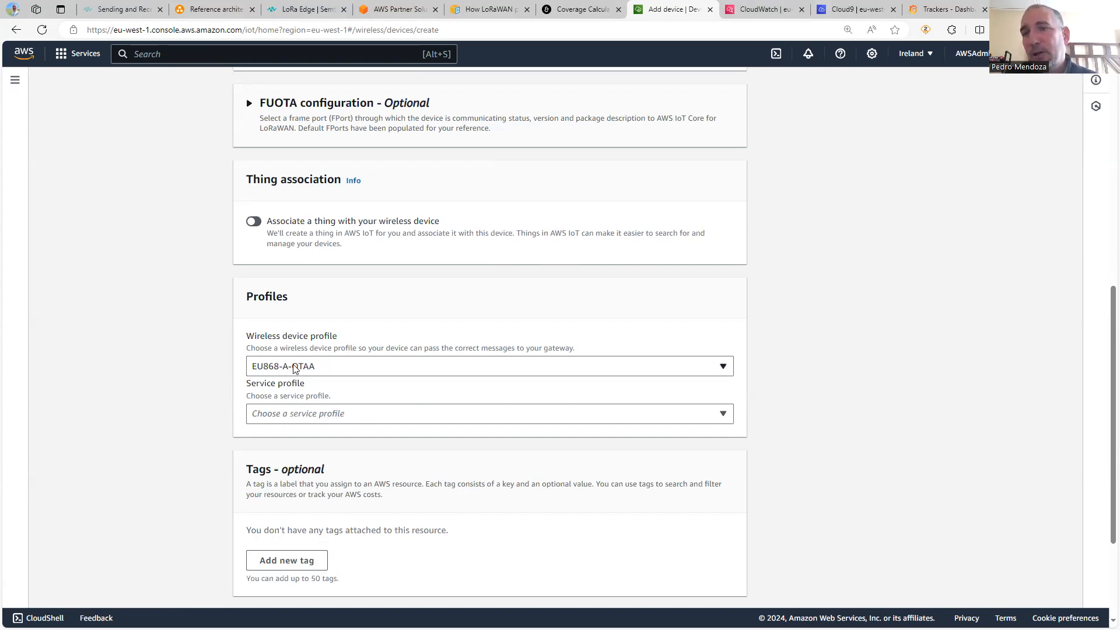
left_click(337, 415)
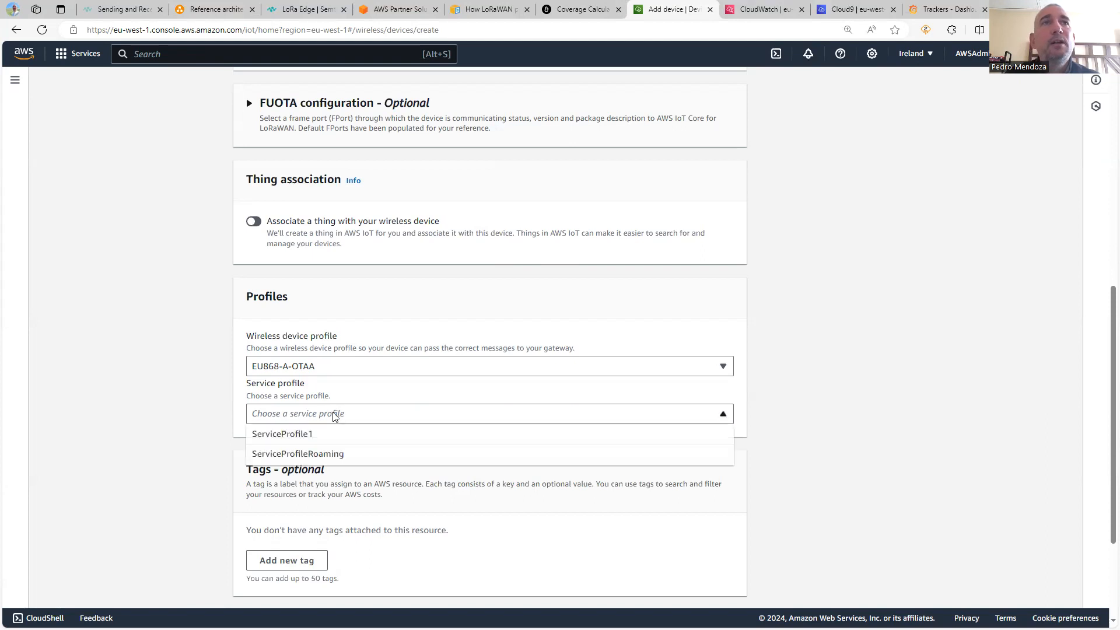
left_click(296, 455)
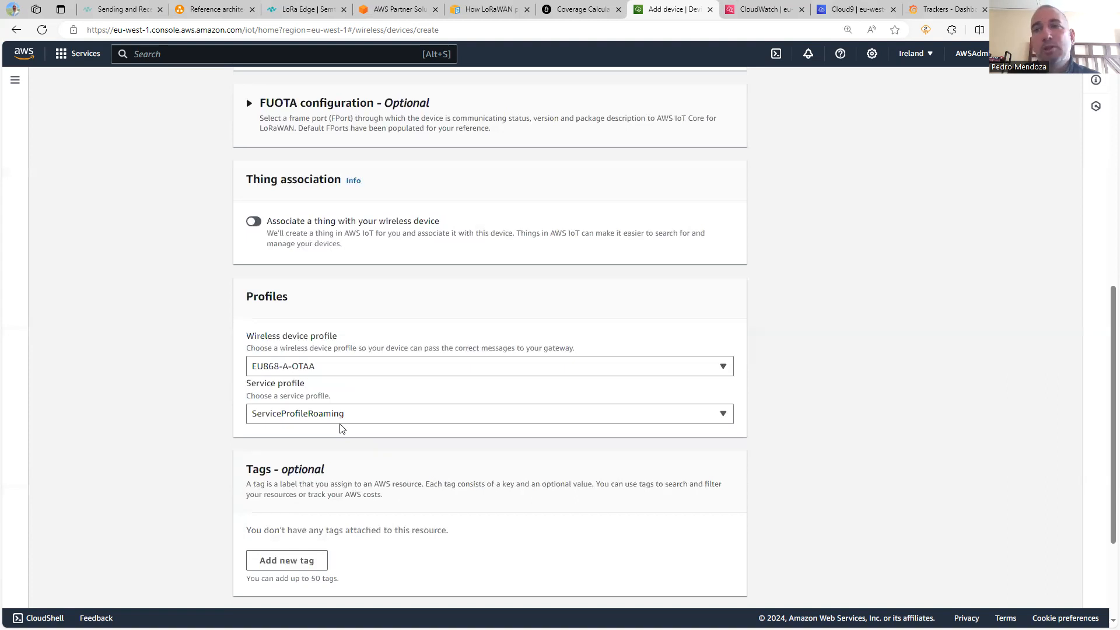
Choose testUplinkDestination as the device's destination and continue to the device position settings.
scroll(327, 430, "down", 3)
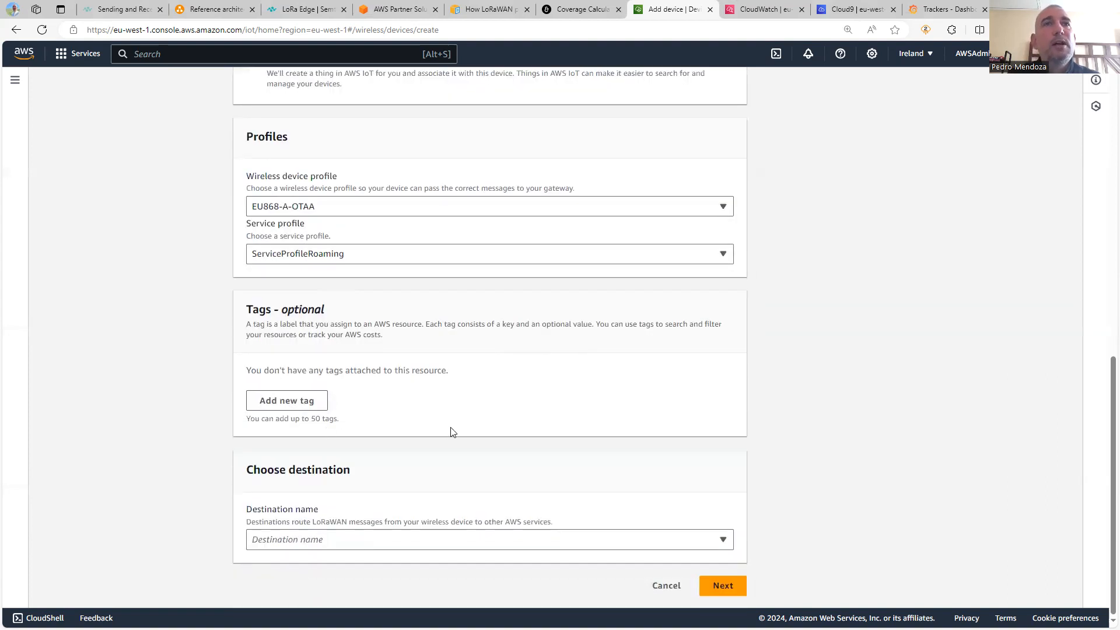
left_click(726, 542)
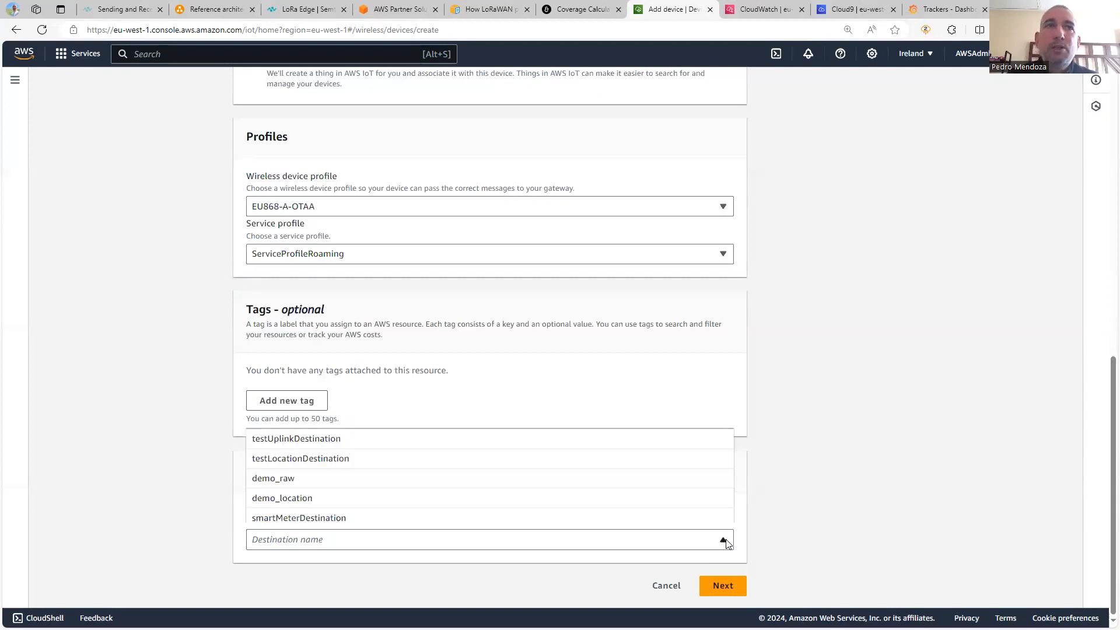
left_click(325, 441)
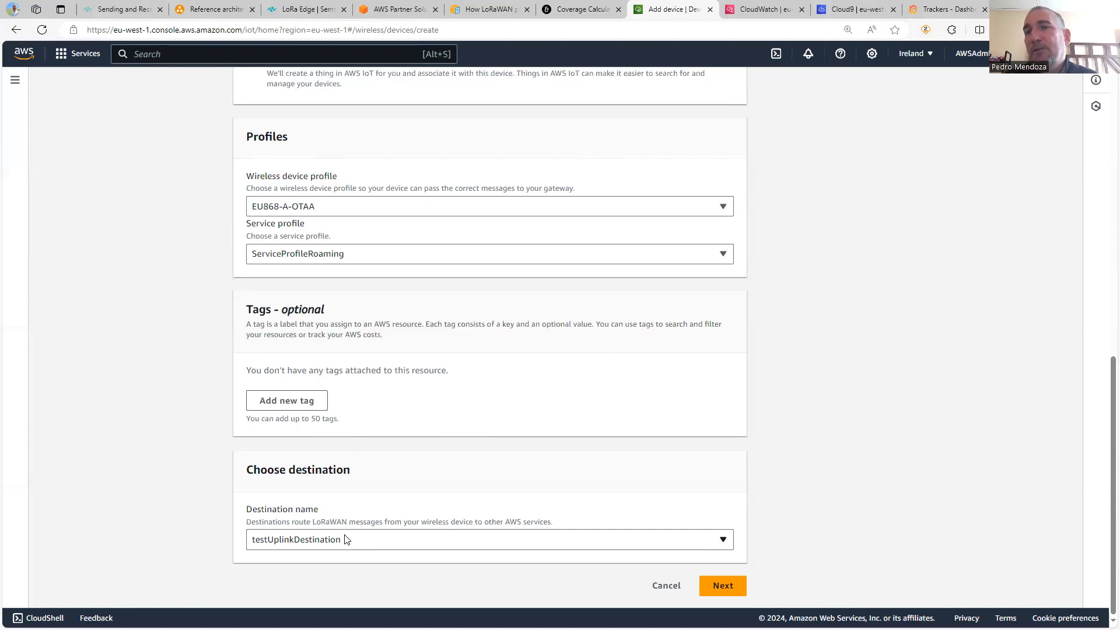
left_click(723, 586)
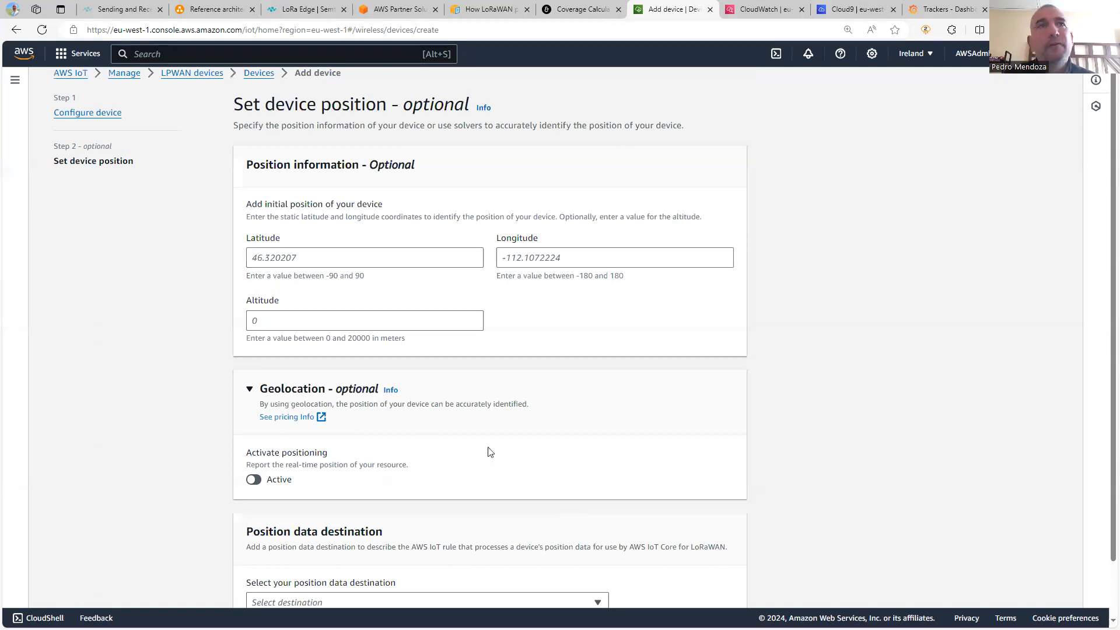
Activate positioning with testLocationDestination as the position data destination, and add the device.
scroll(428, 446, "down", 2)
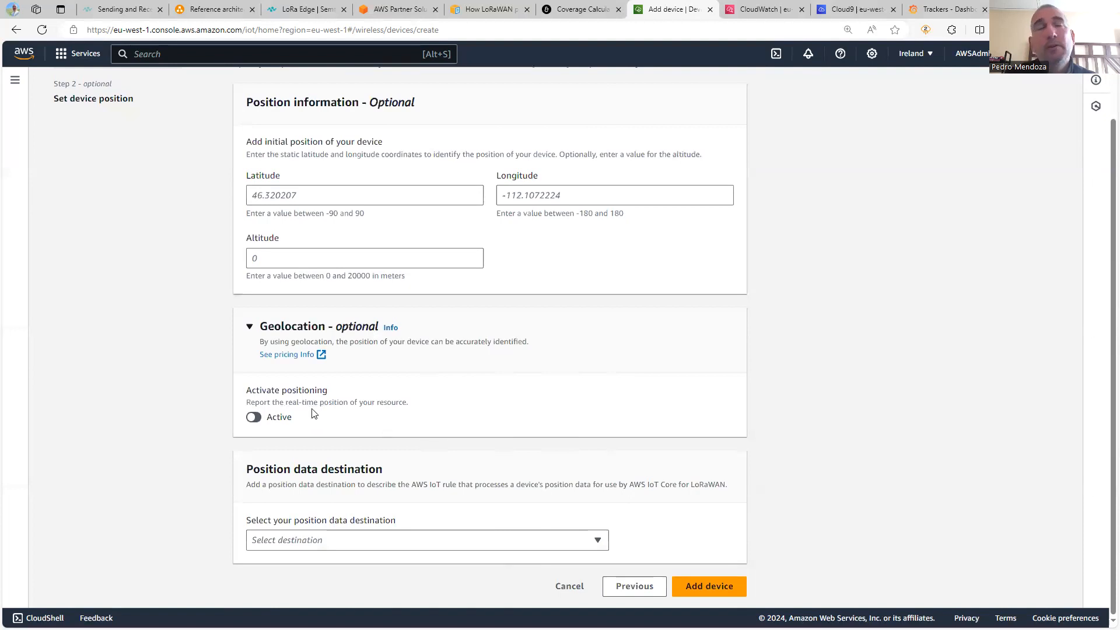
left_click(255, 418)
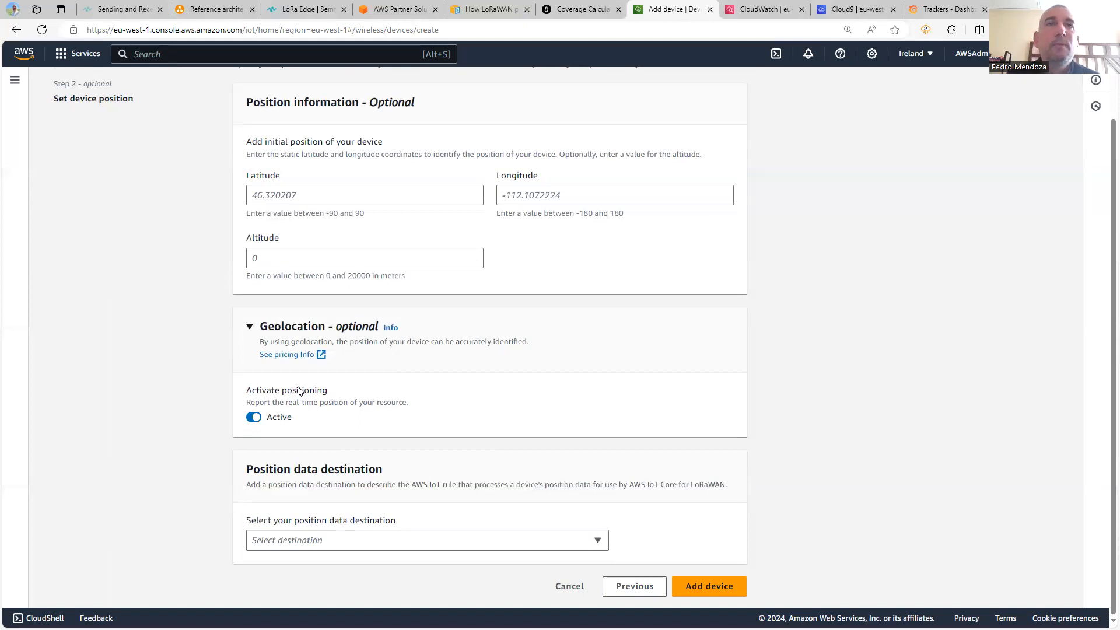
left_click(597, 541)
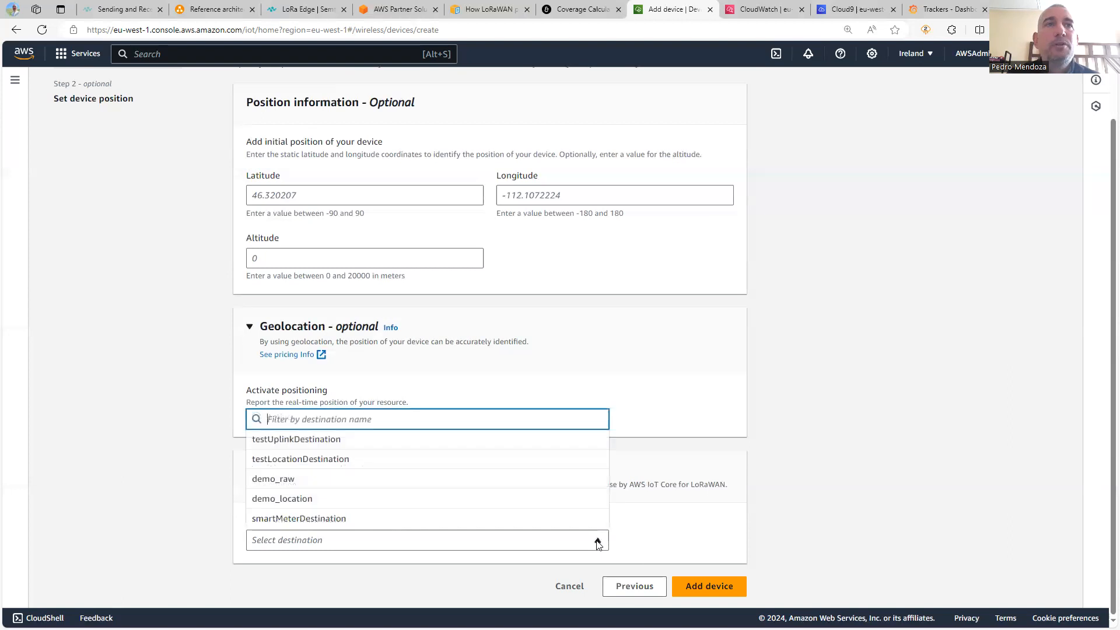
left_click(349, 461)
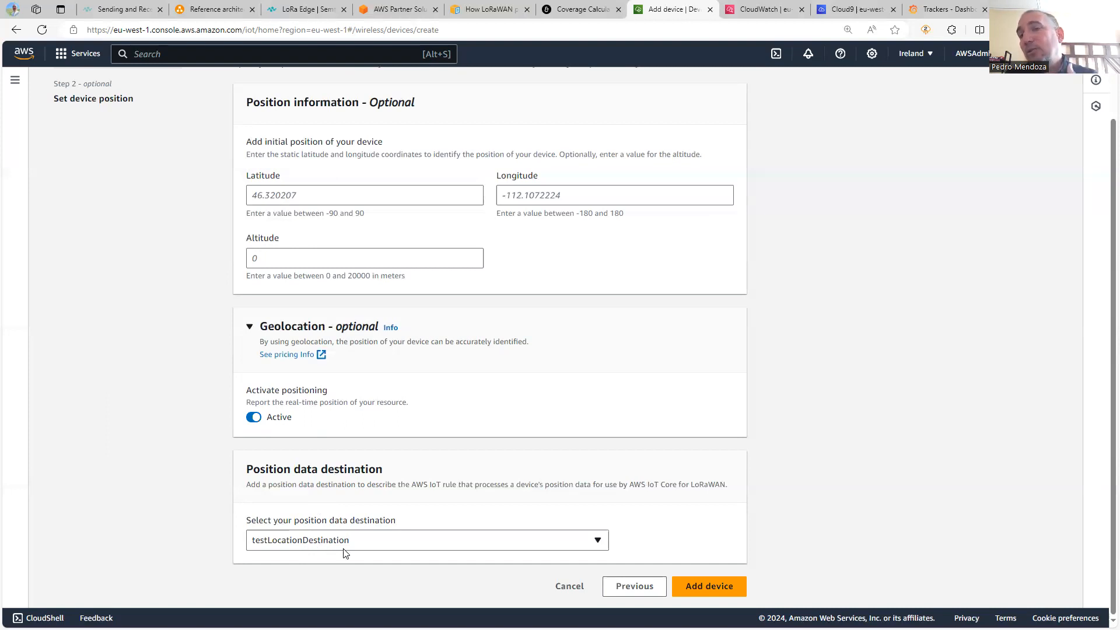
left_click(708, 591)
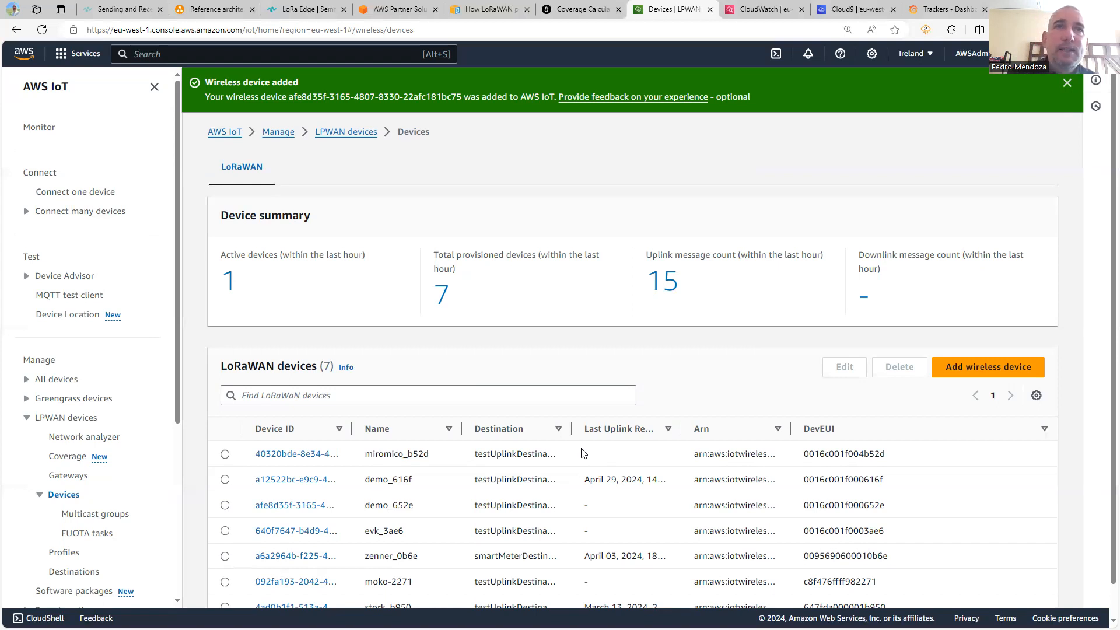
Open the details of demo_652e and check when its last uplink was received.
left_click(303, 507)
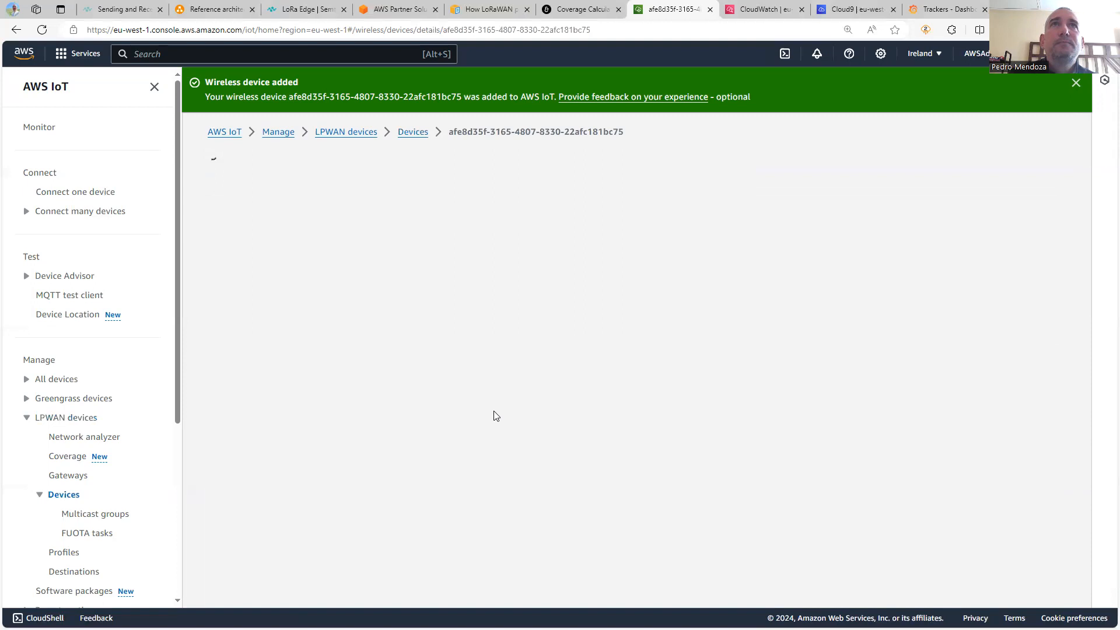
scroll(493, 379, "down", 5)
scroll(493, 377, "up", 5)
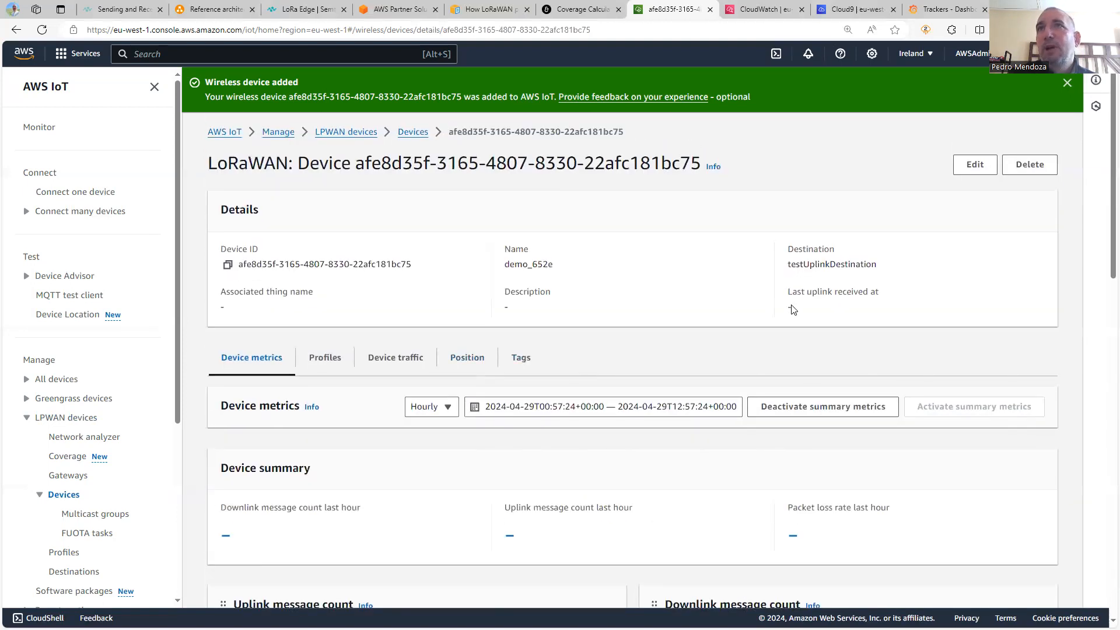
left_click_drag(792, 307, 786, 298)
left_click(785, 298)
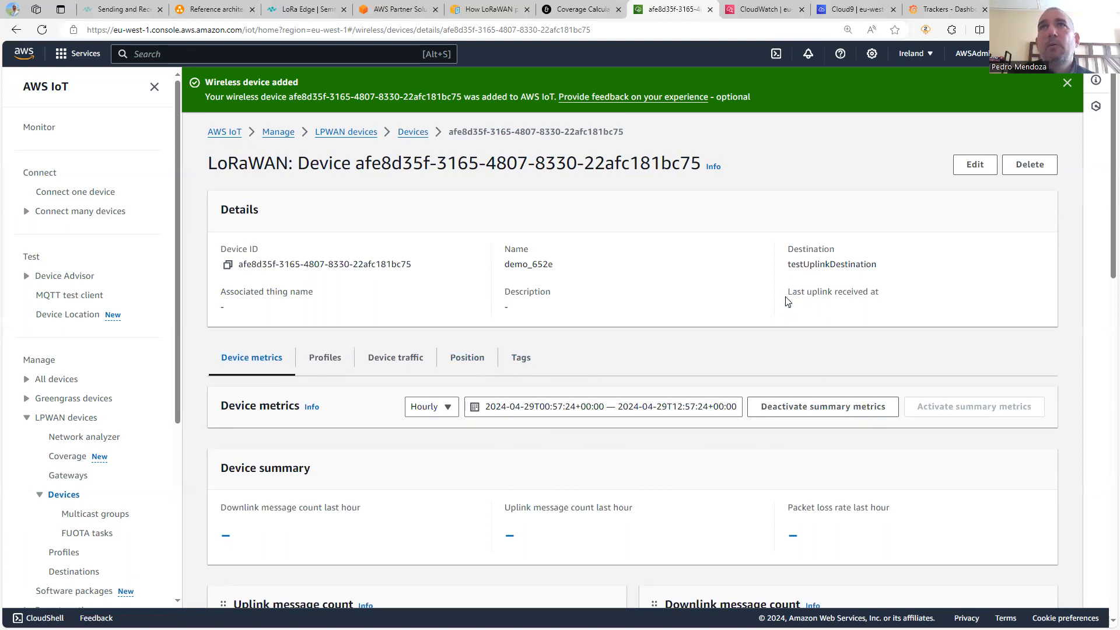
Open the MQTT test client in a separate browser tab and switch to it.
middle_click(71, 298)
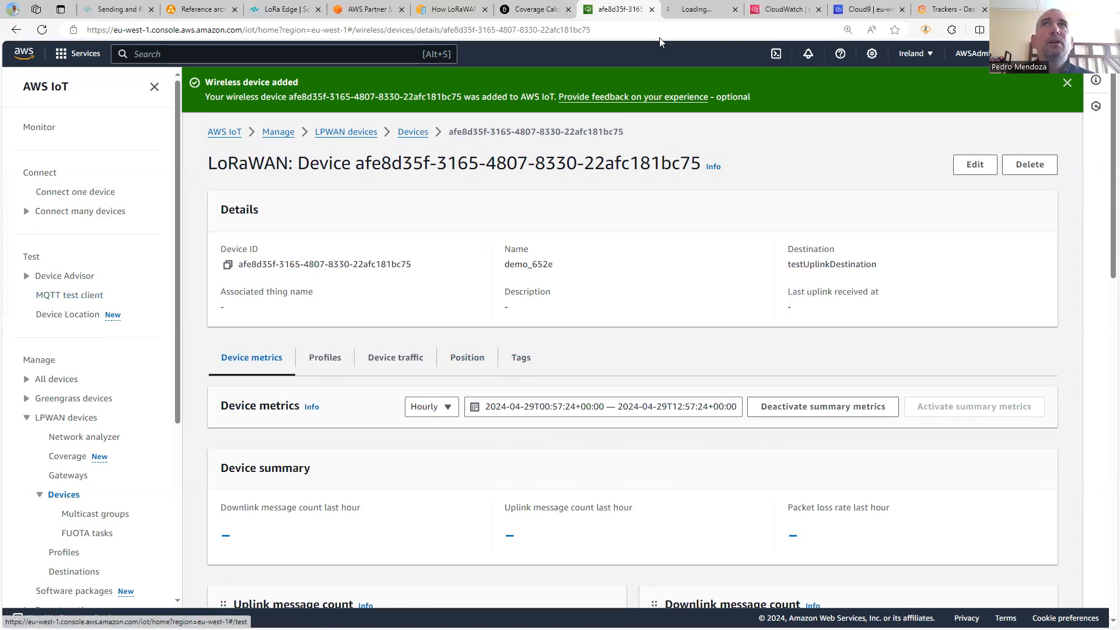
left_click(702, 11)
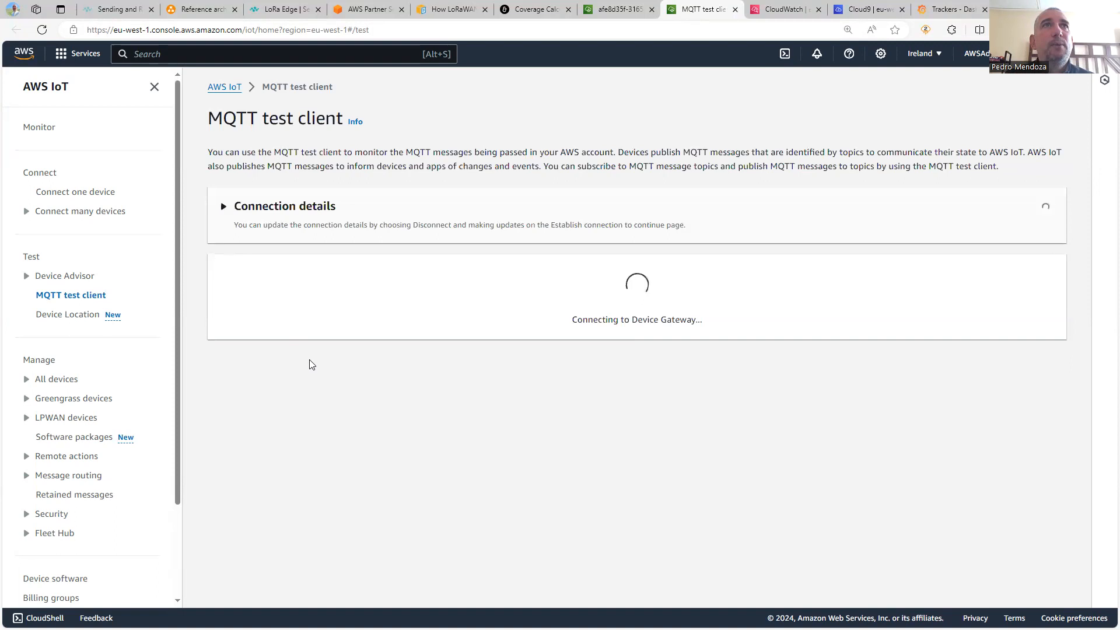
left_click(276, 360)
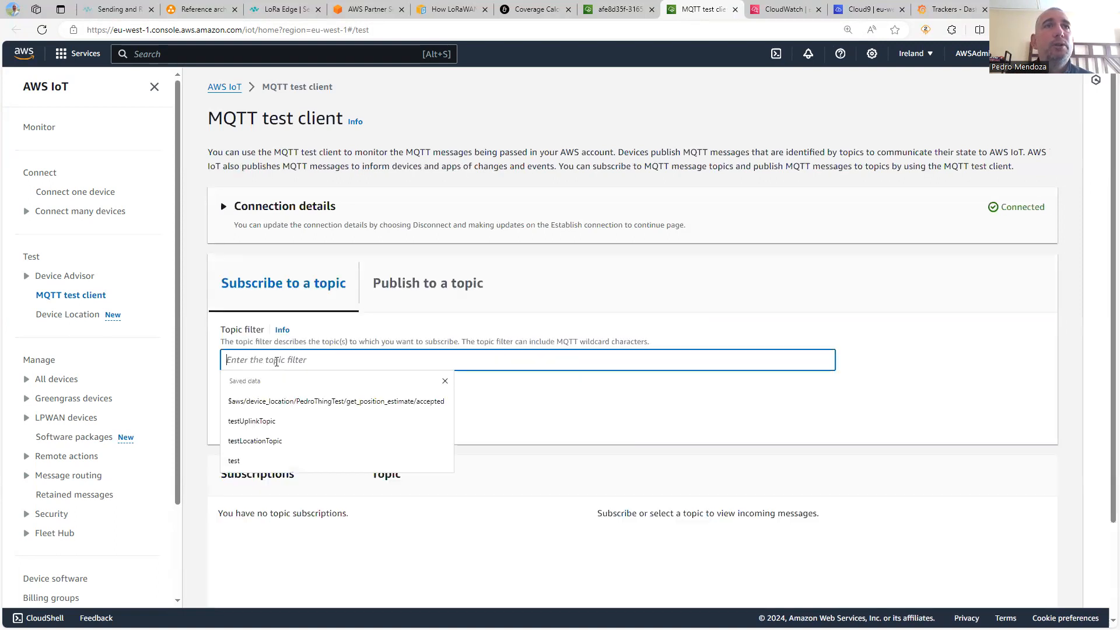
type("uplink")
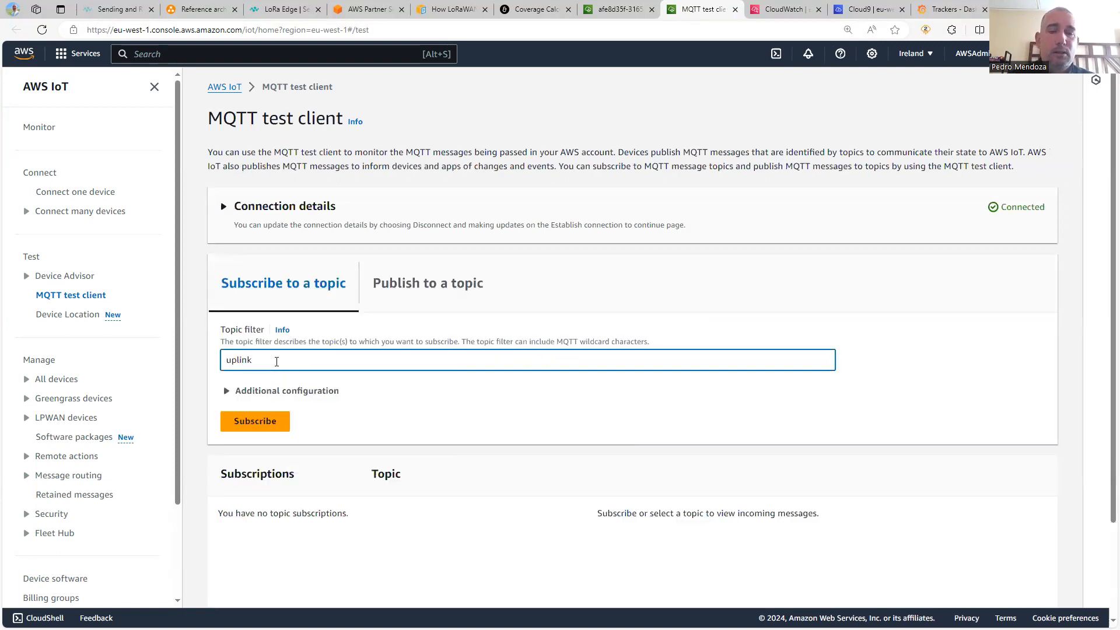
type("/#")
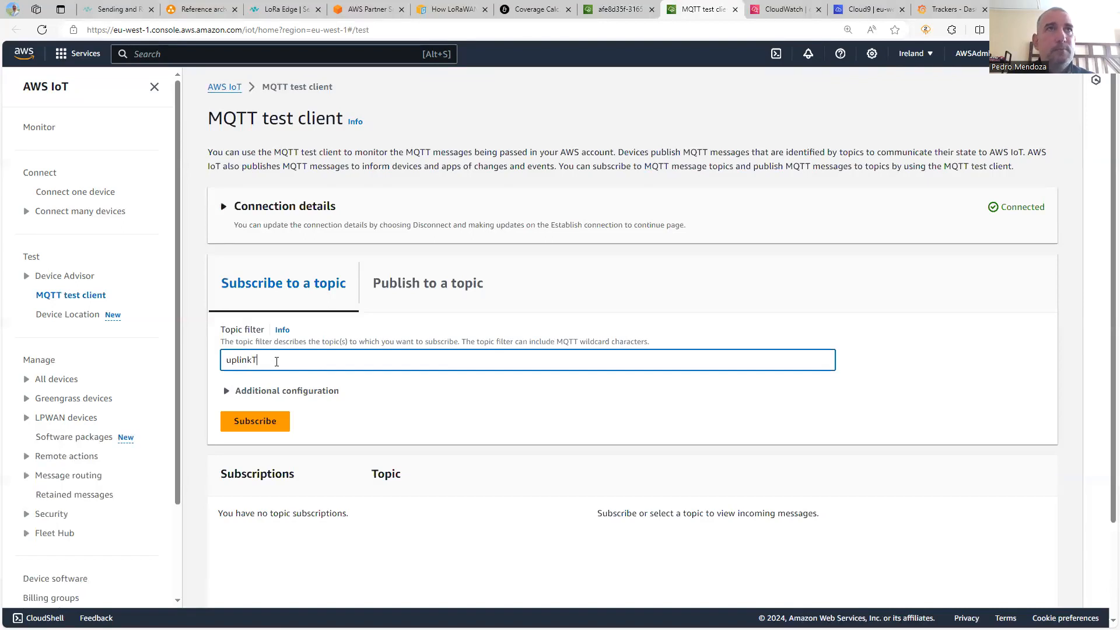
key("BackSpace")
key("BackSpace")
key("BackSpace")
key("BackSpace")
key("BackSpace")
key("BackSpace")
key("BackSpace")
key("BackSpace")
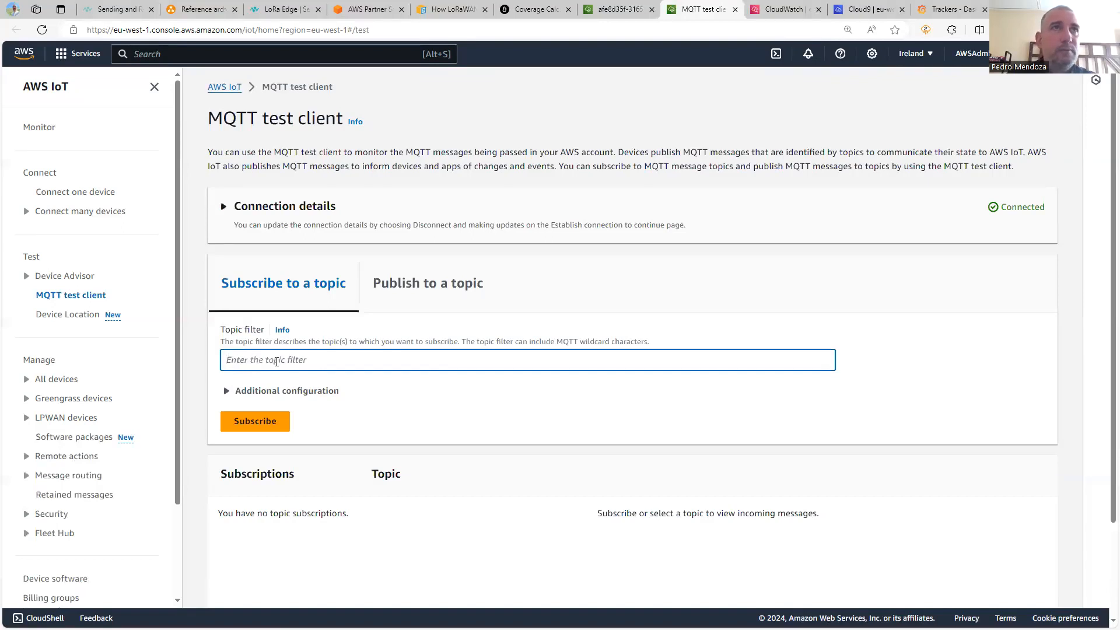
Subscribe to the topic testUplinkTopic in the MQTT test client.
left_click(277, 361)
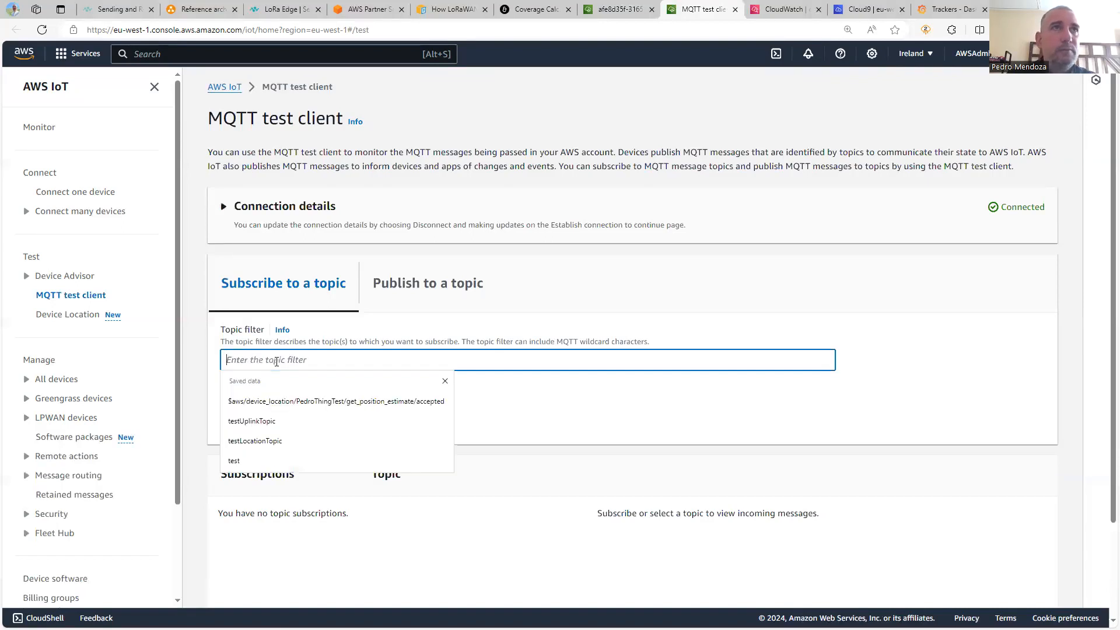
left_click(260, 421)
left_click(266, 421)
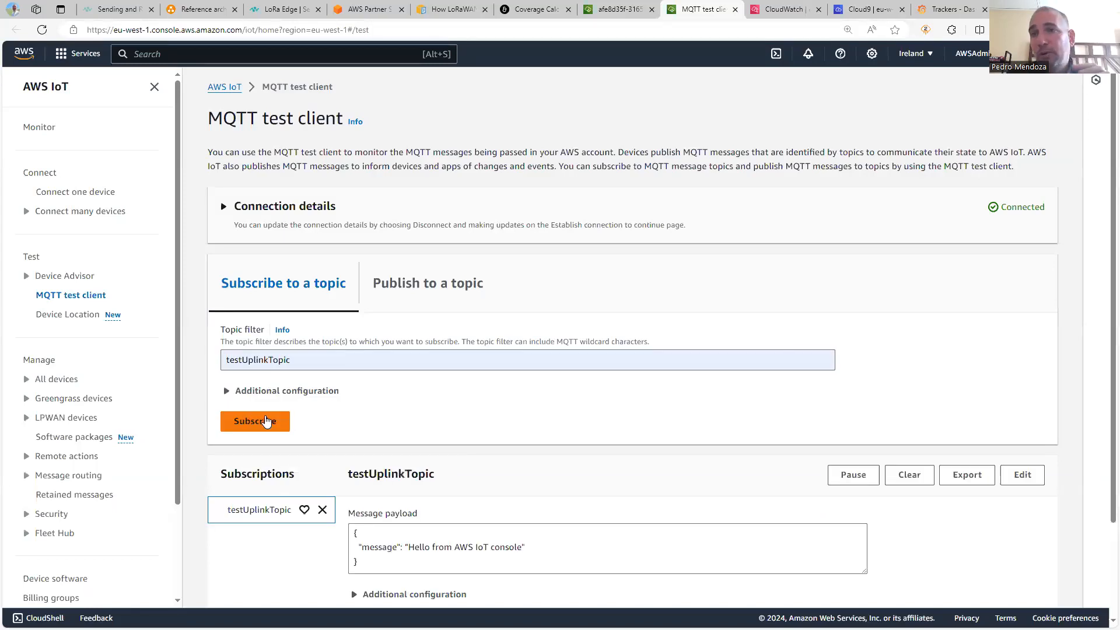
Replace the topic filter with testLocationTopic and subscribe to it as well.
double_click(302, 359)
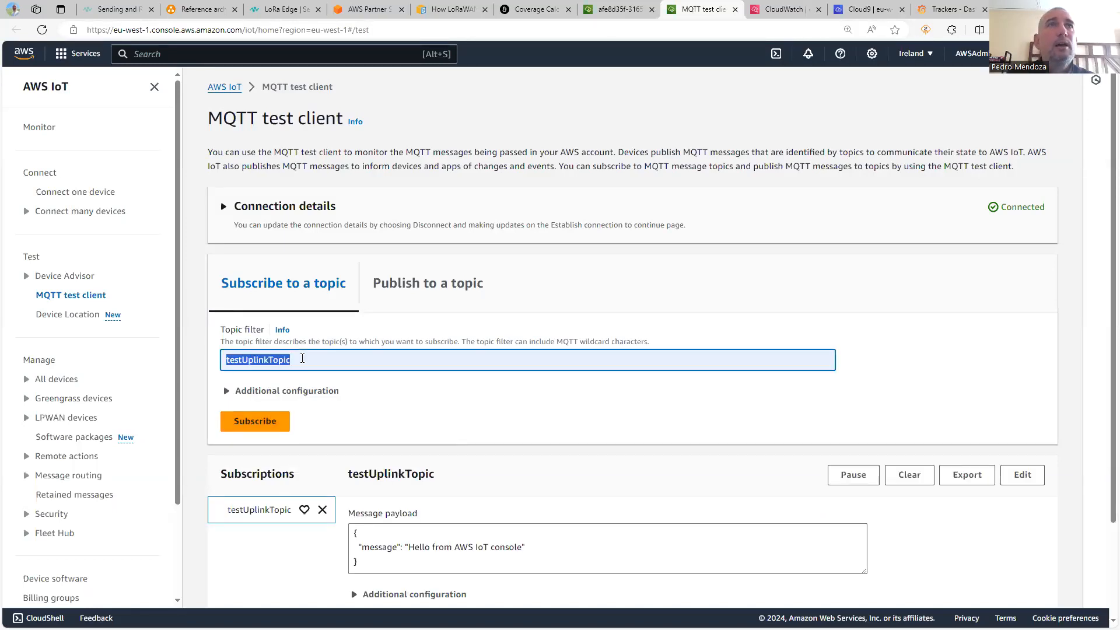
key("BackSpace")
type("t")
key("BackSpace")
type("test")
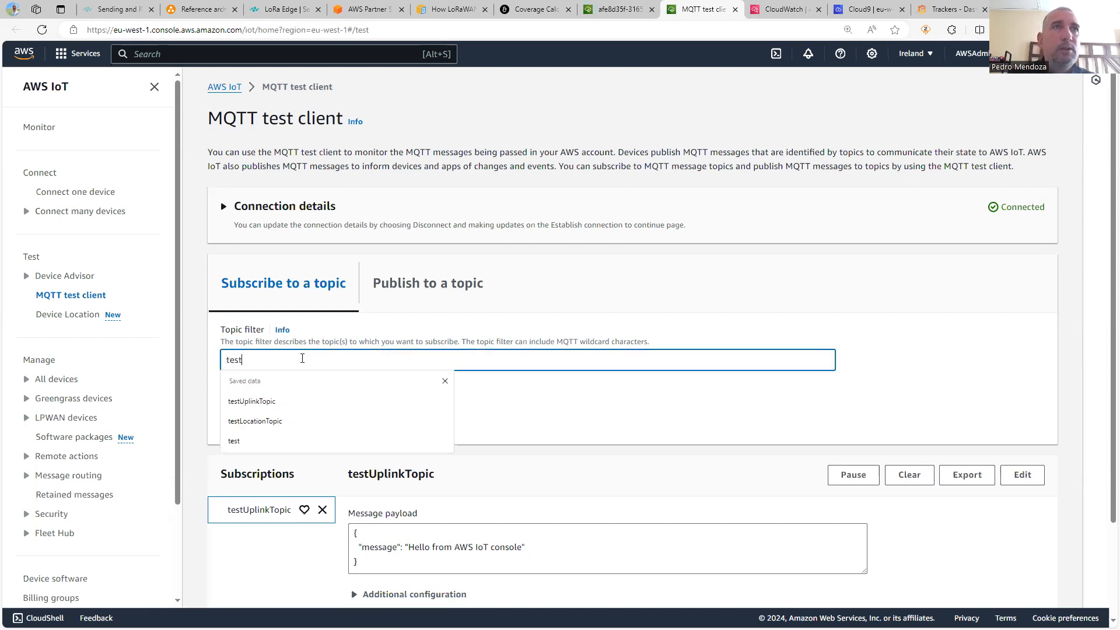
left_click(273, 420)
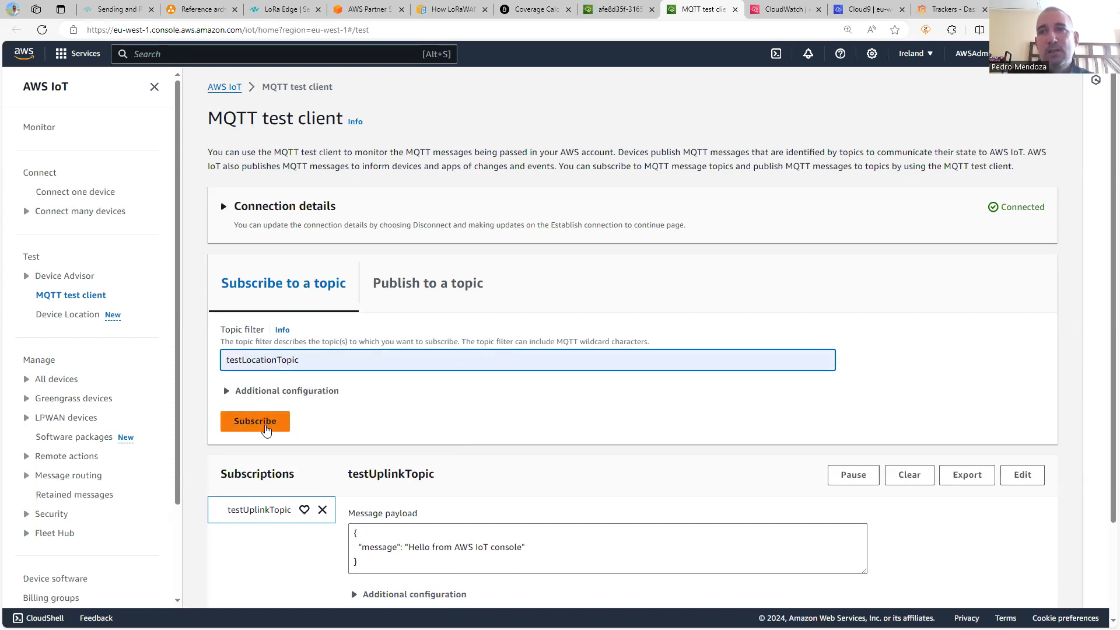
left_click(263, 430)
Check the testUplinkTopic and testLocationTopic subscriptions for incoming messages, and reload the details page of device demo_652e.
scroll(443, 430, "down", 2)
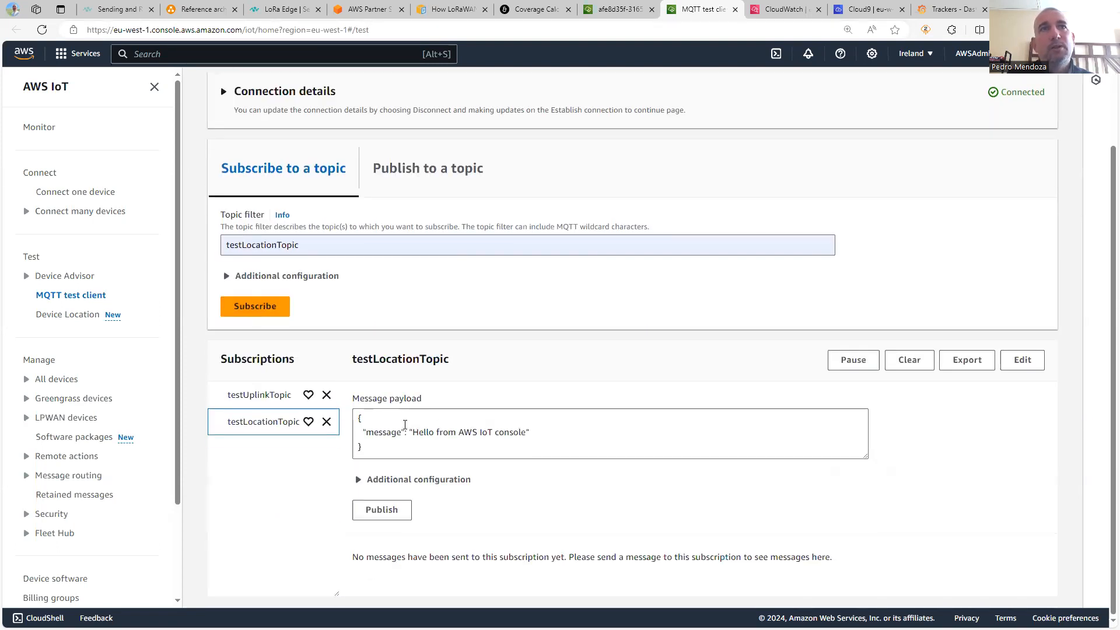
left_click(269, 396)
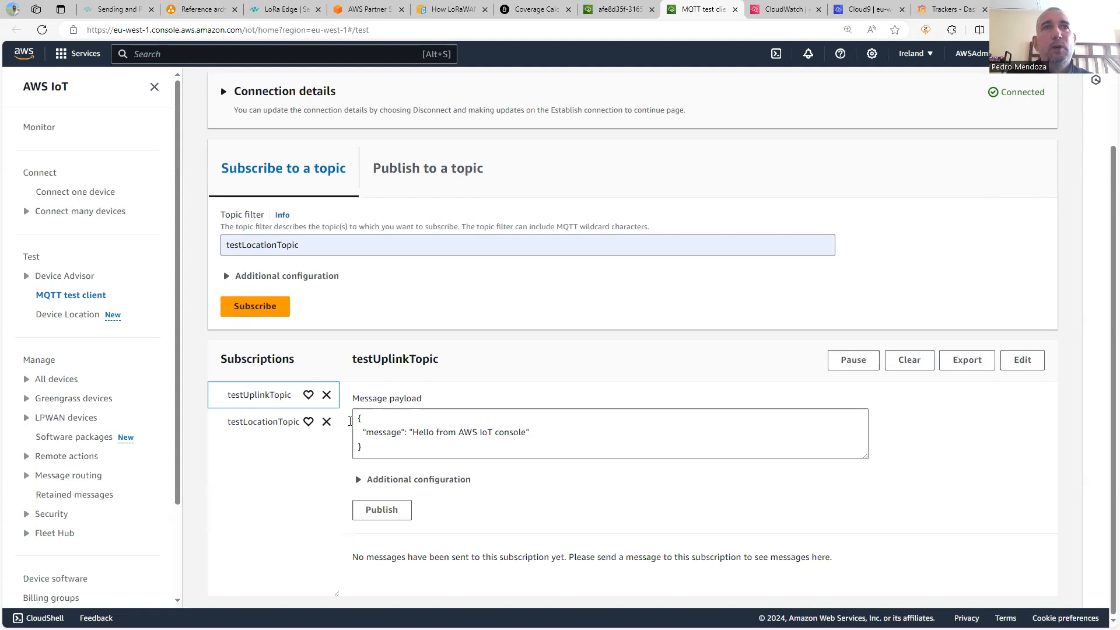
left_click(270, 426)
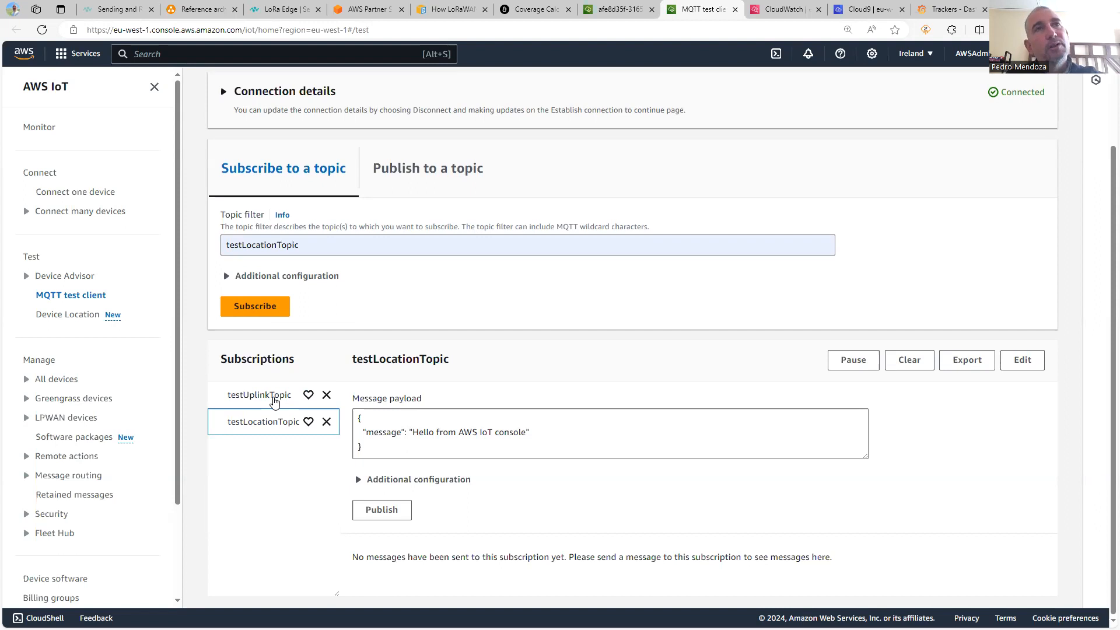
left_click(274, 402)
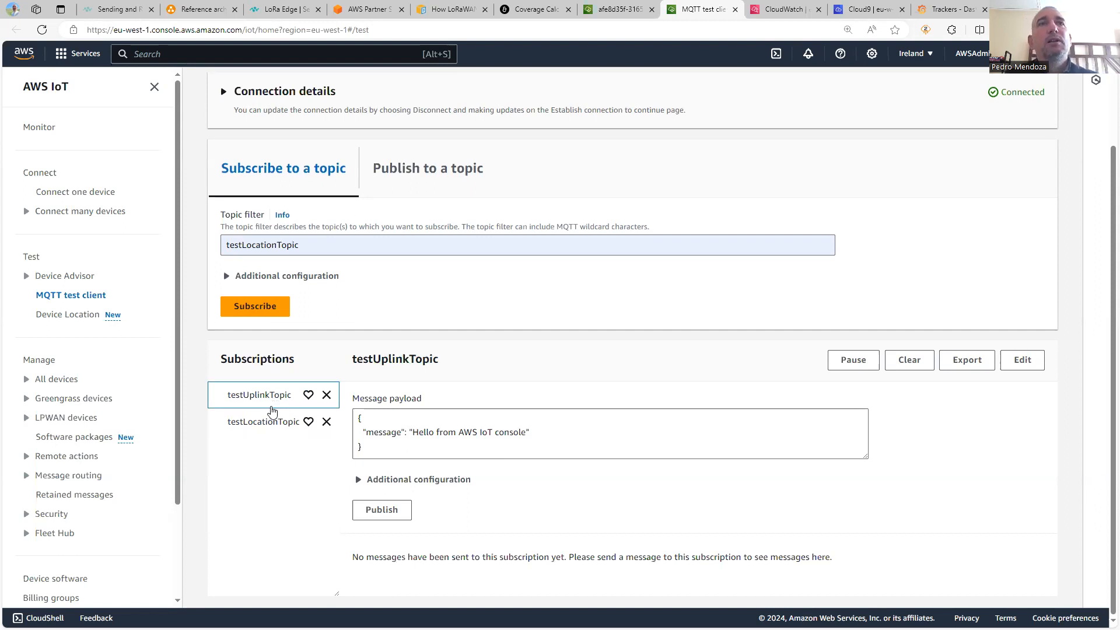
left_click(633, 13)
left_click(40, 31)
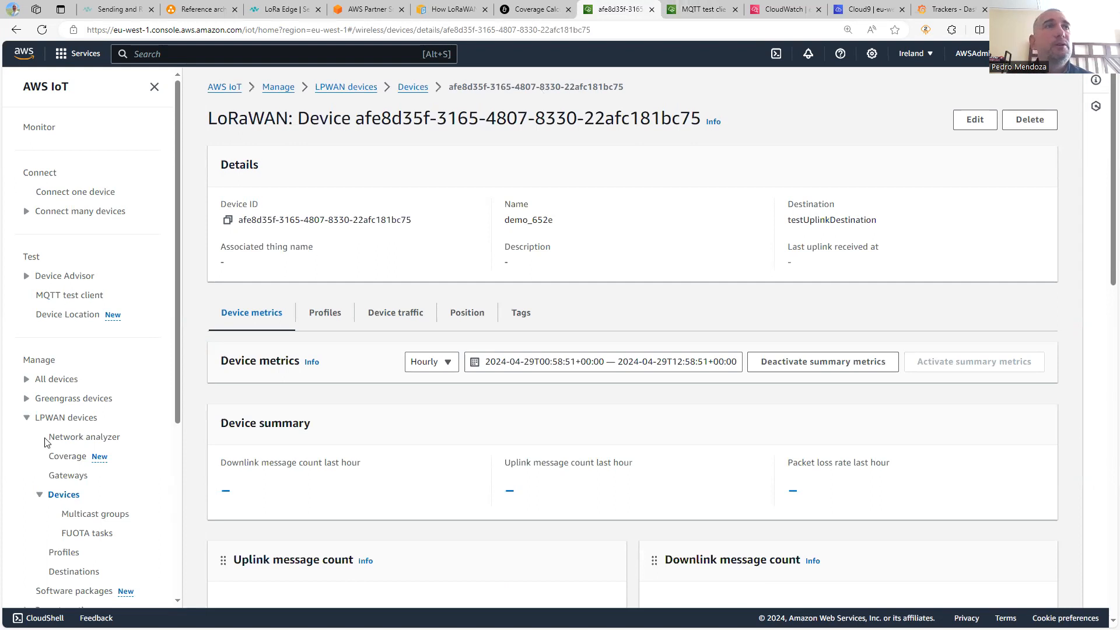
Open the message routing rules in a separate browser tab and examine the SQL statement of testLocationRule.
scroll(128, 370, "down", 4)
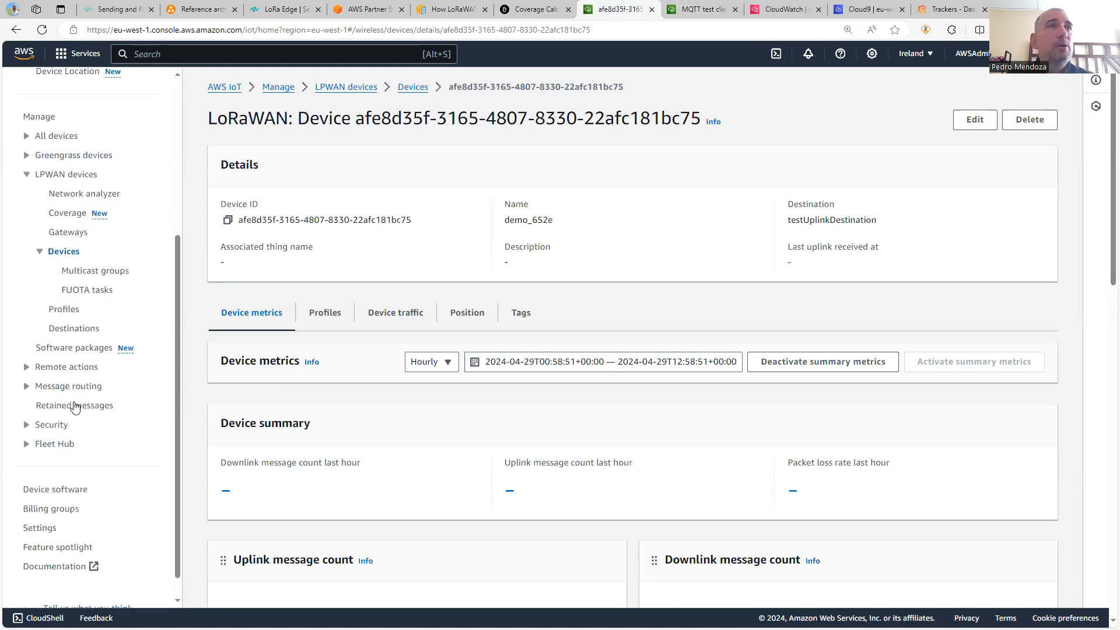
left_click(60, 386)
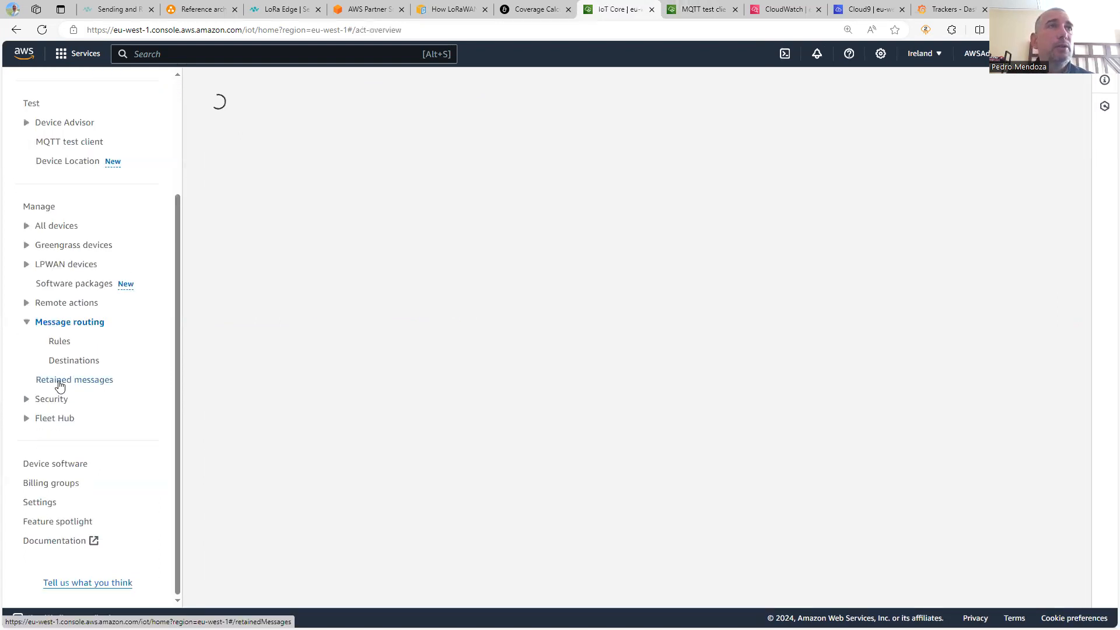
middle_click(59, 342)
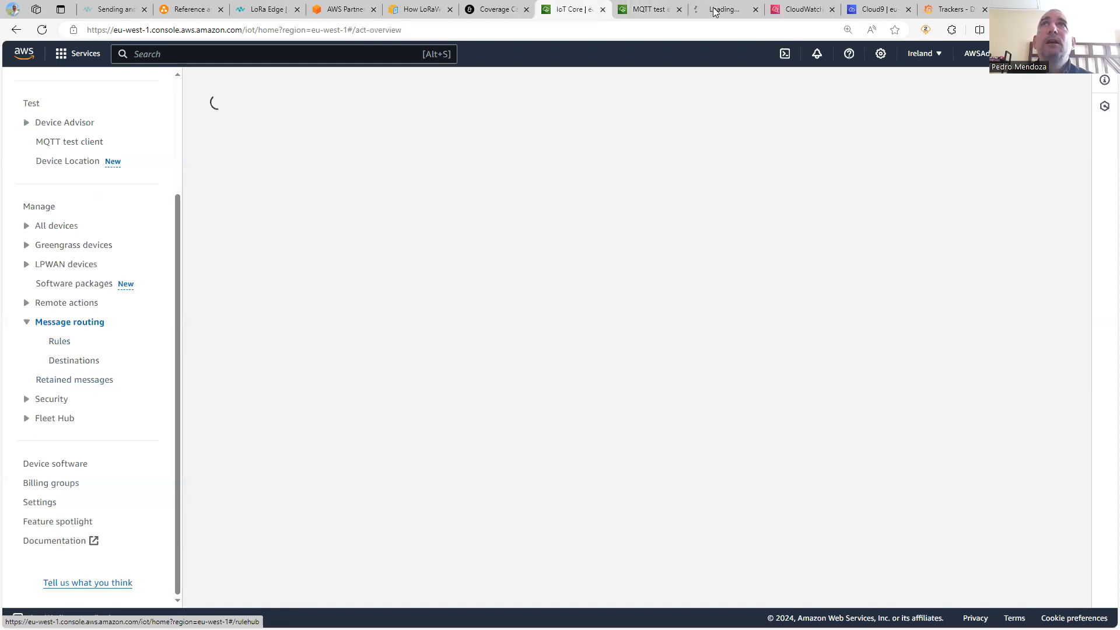
left_click(714, 11)
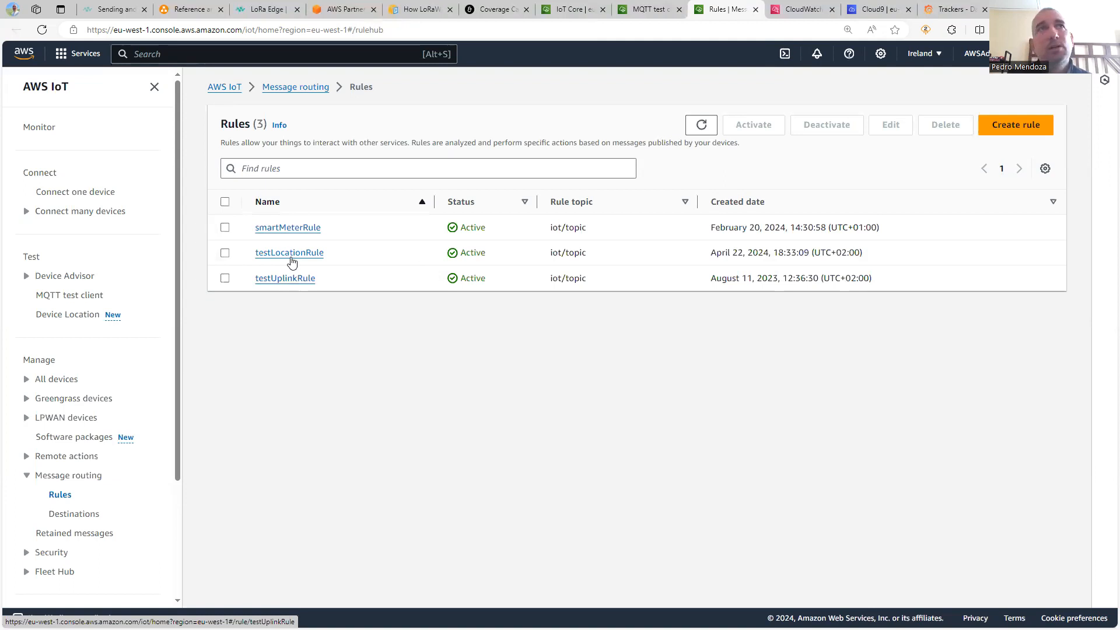
left_click(292, 256)
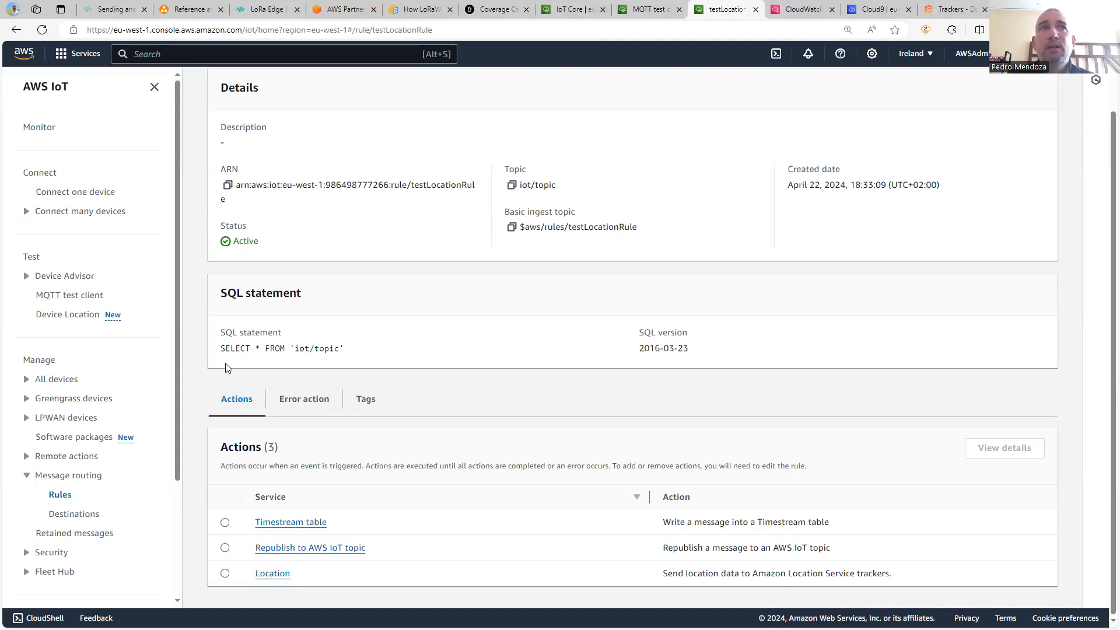
left_click_drag(221, 350, 370, 353)
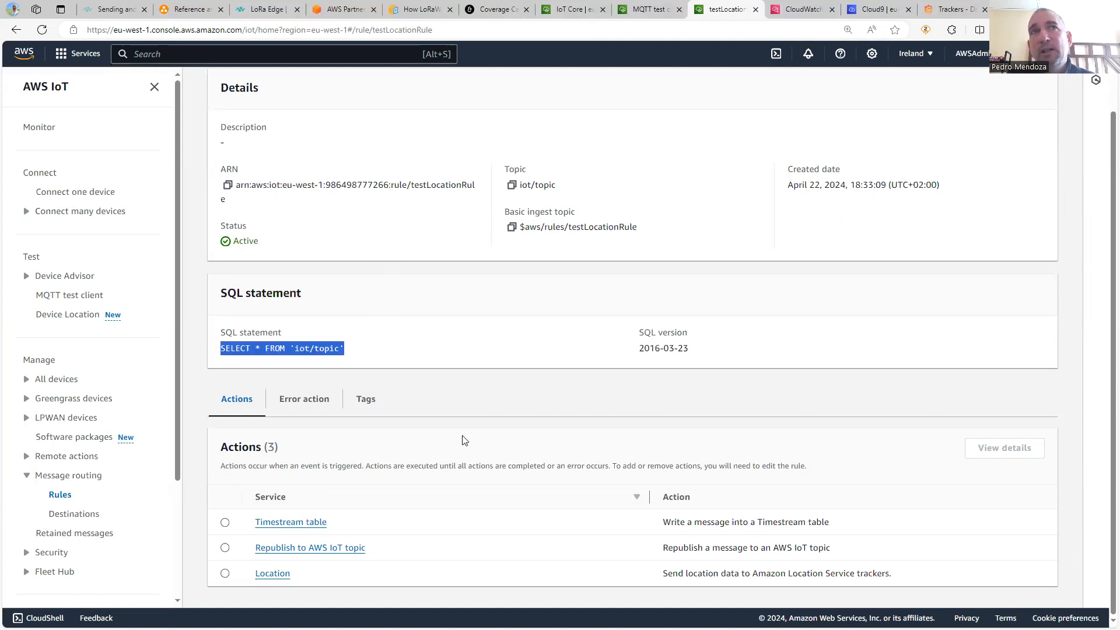
Examine the device, lon, lat and accuracy dimensions of the rule's Timestream table action, and close its details.
left_click(311, 525)
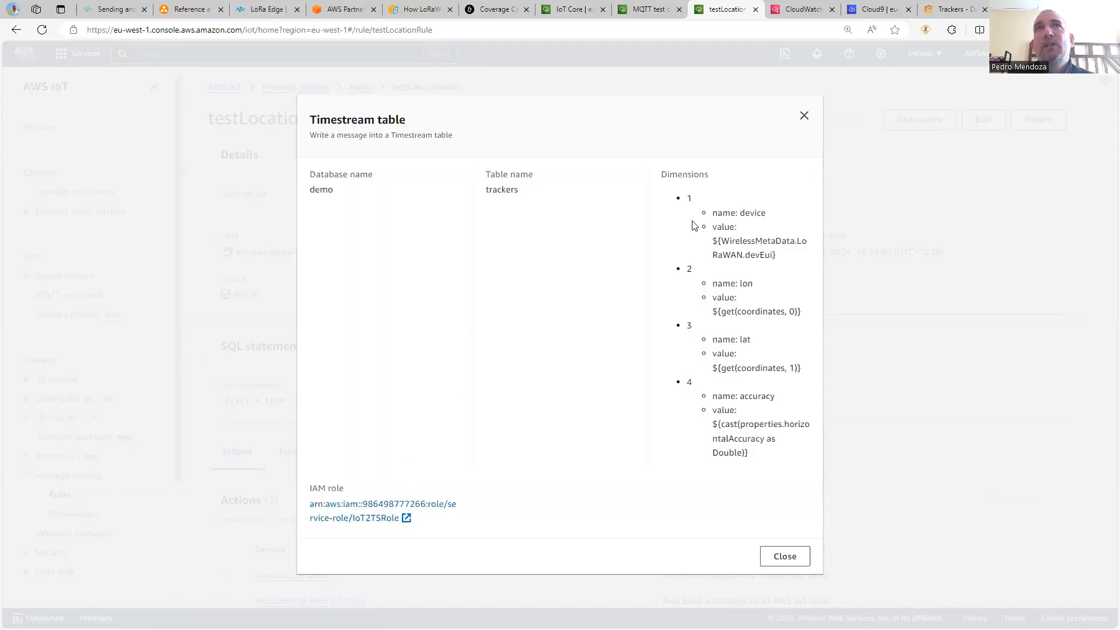
left_click_drag(711, 214, 759, 216)
left_click(761, 215)
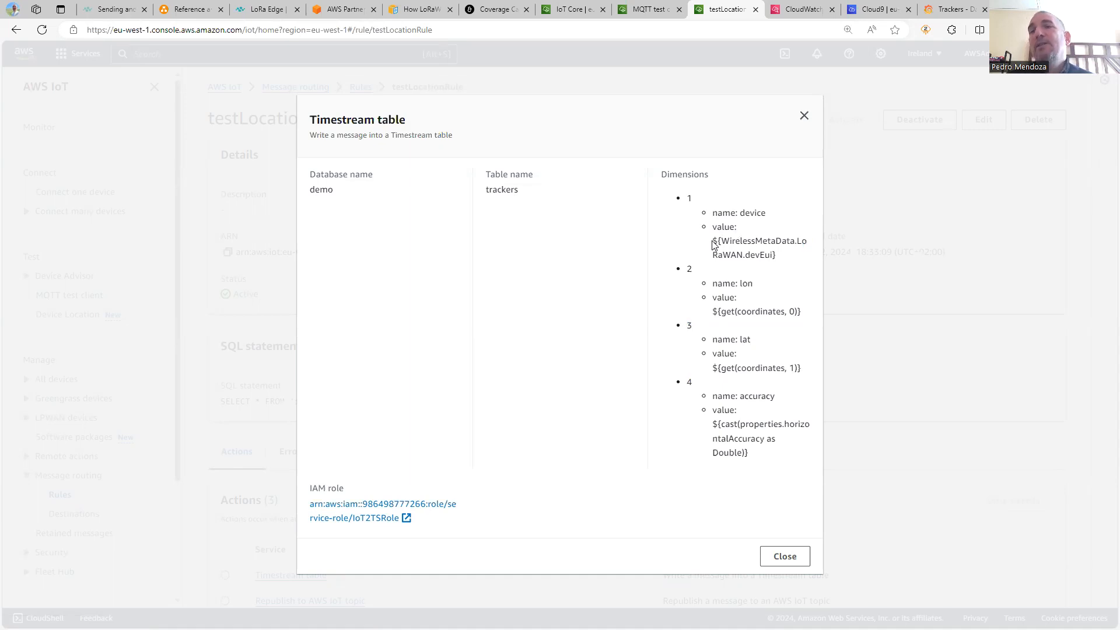
double_click(745, 215)
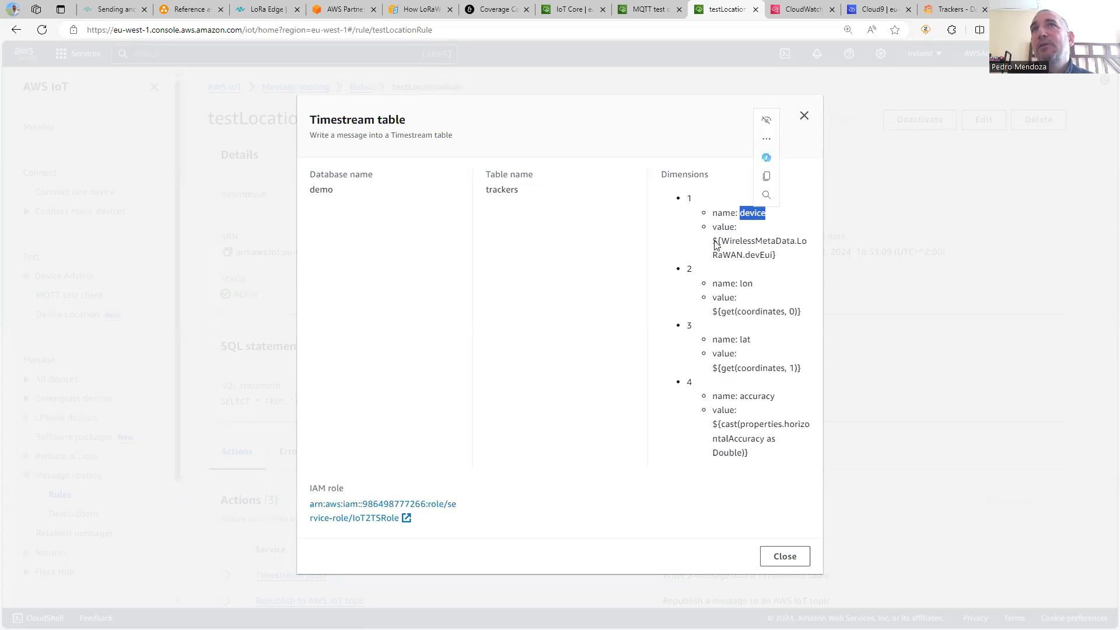
left_click(720, 242)
left_click_drag(720, 241, 782, 256)
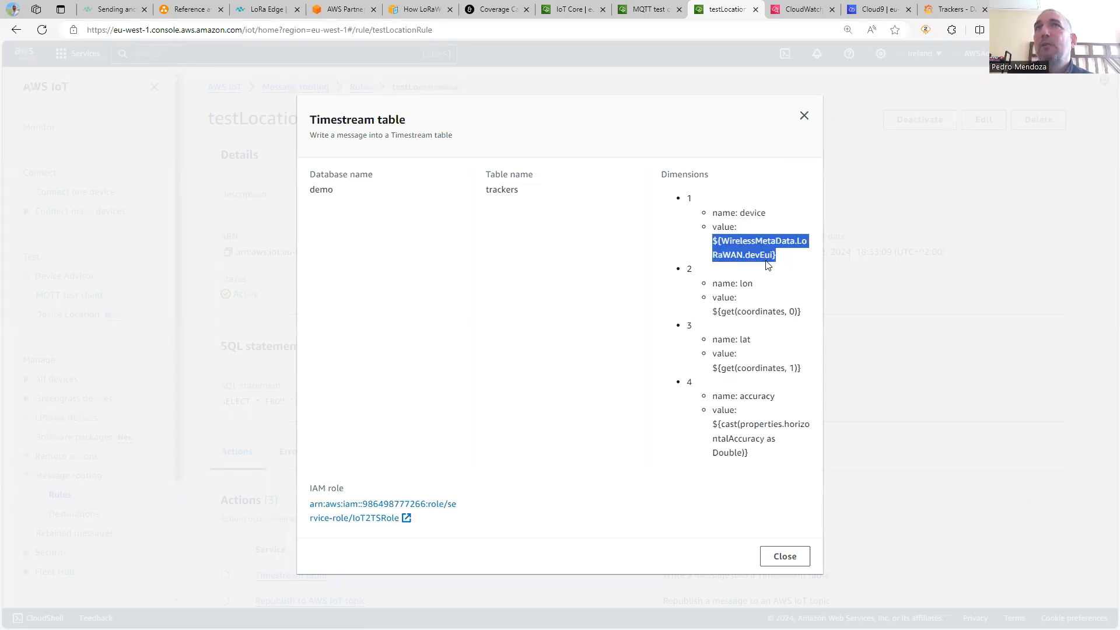
left_click(763, 257)
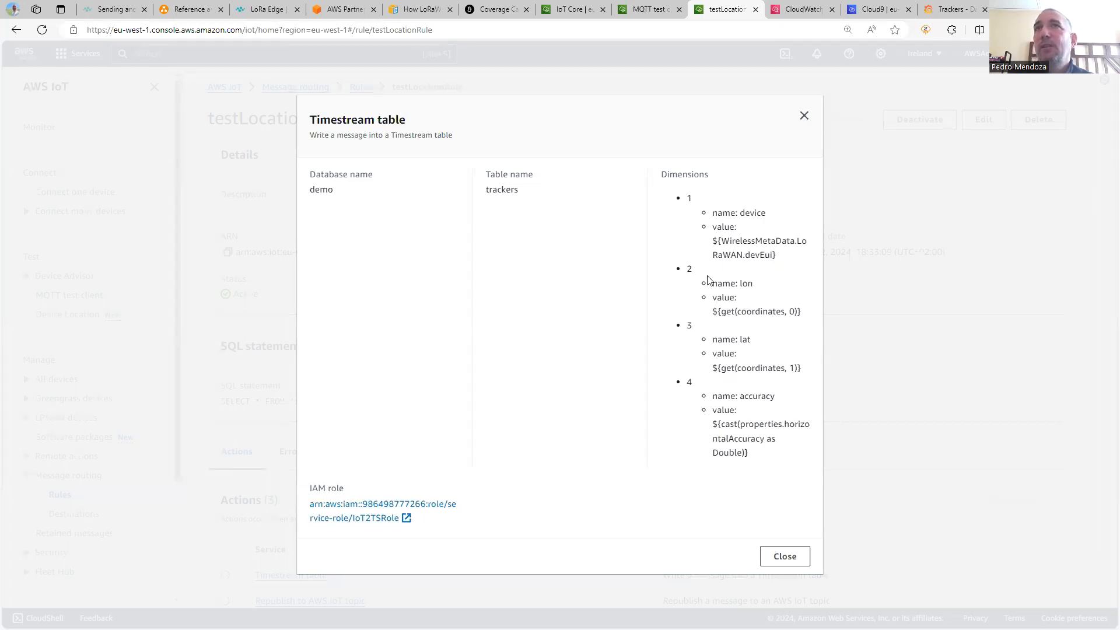
double_click(746, 284)
double_click(743, 339)
left_click_drag(713, 311, 810, 315)
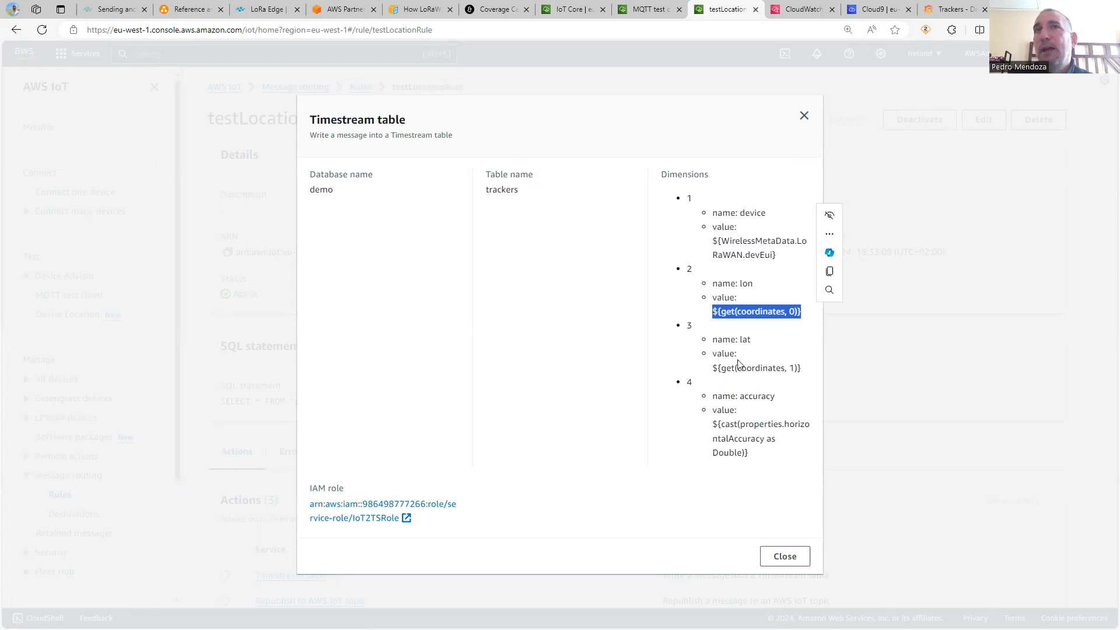
double_click(754, 397)
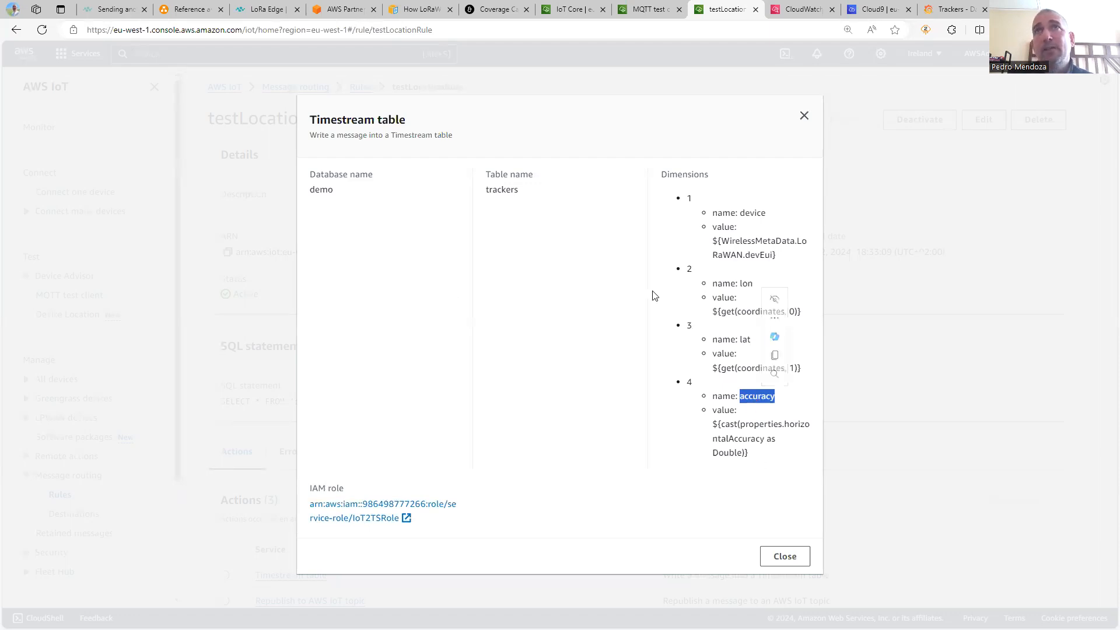
left_click(728, 168)
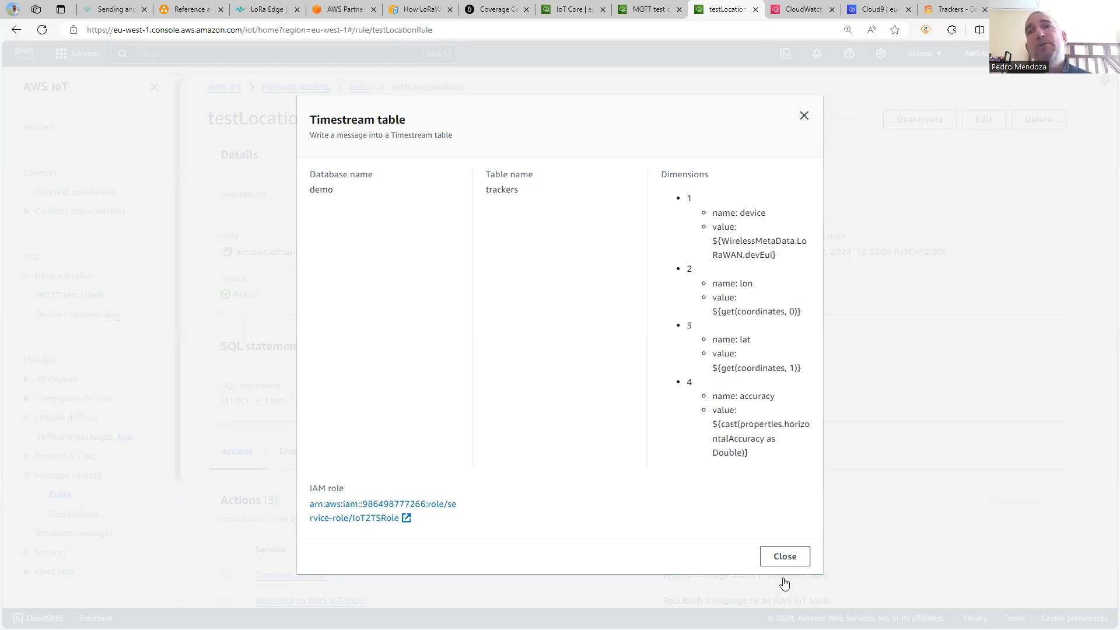
left_click(789, 558)
Examine the device ID, longitude, latitude and tracker name of the rule's Location action, and close its details.
scroll(703, 482, "down", 1)
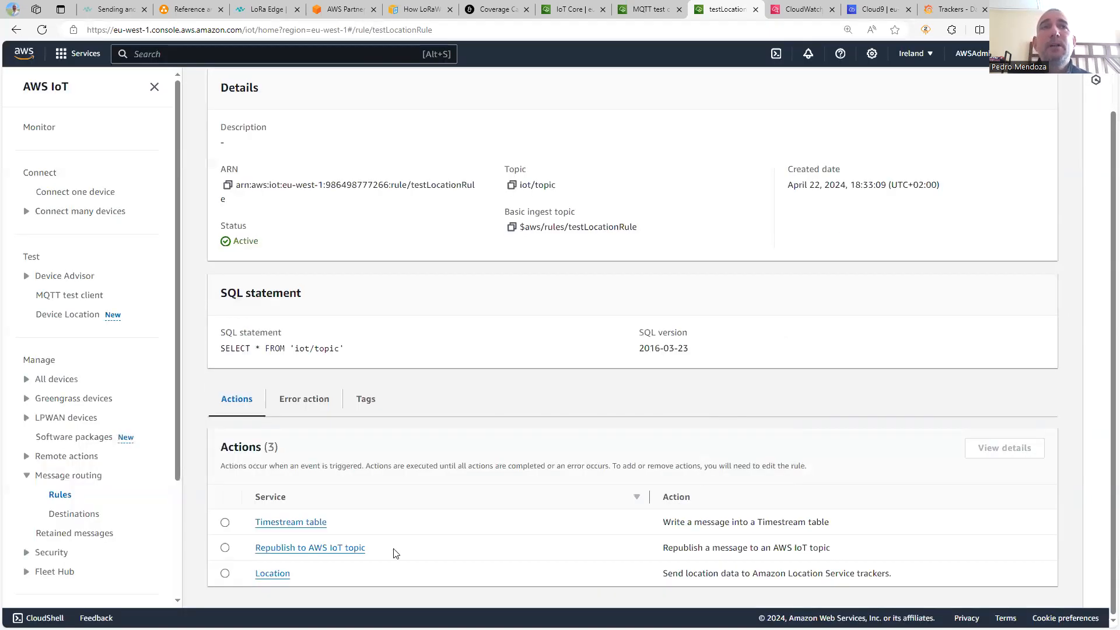
left_click(275, 575)
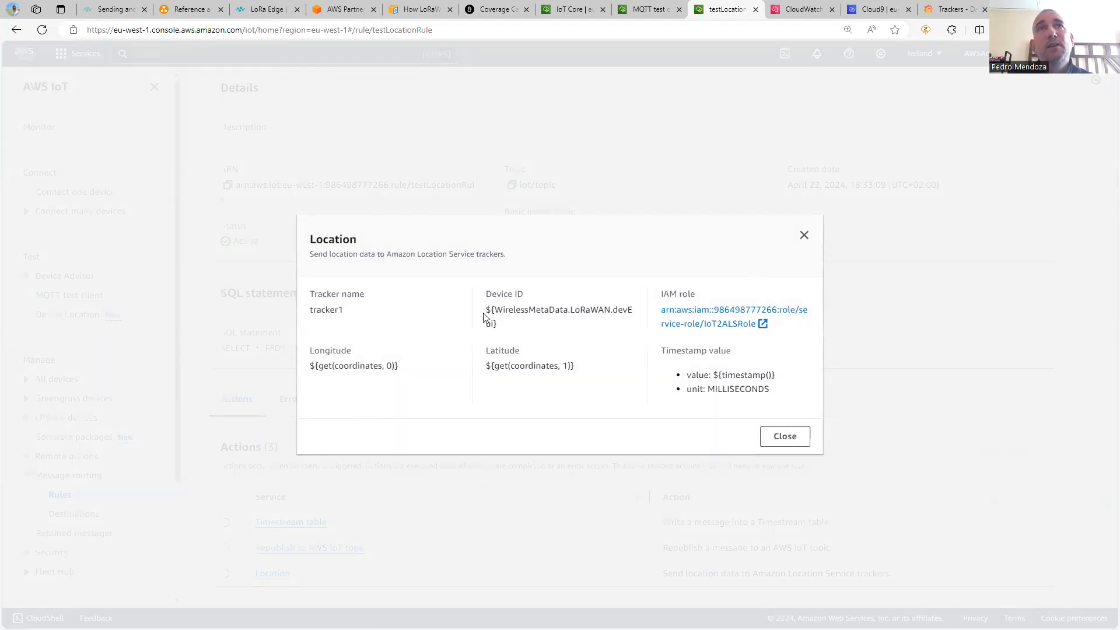
left_click_drag(486, 310, 505, 328)
left_click_drag(310, 367, 417, 375)
left_click_drag(486, 366, 582, 376)
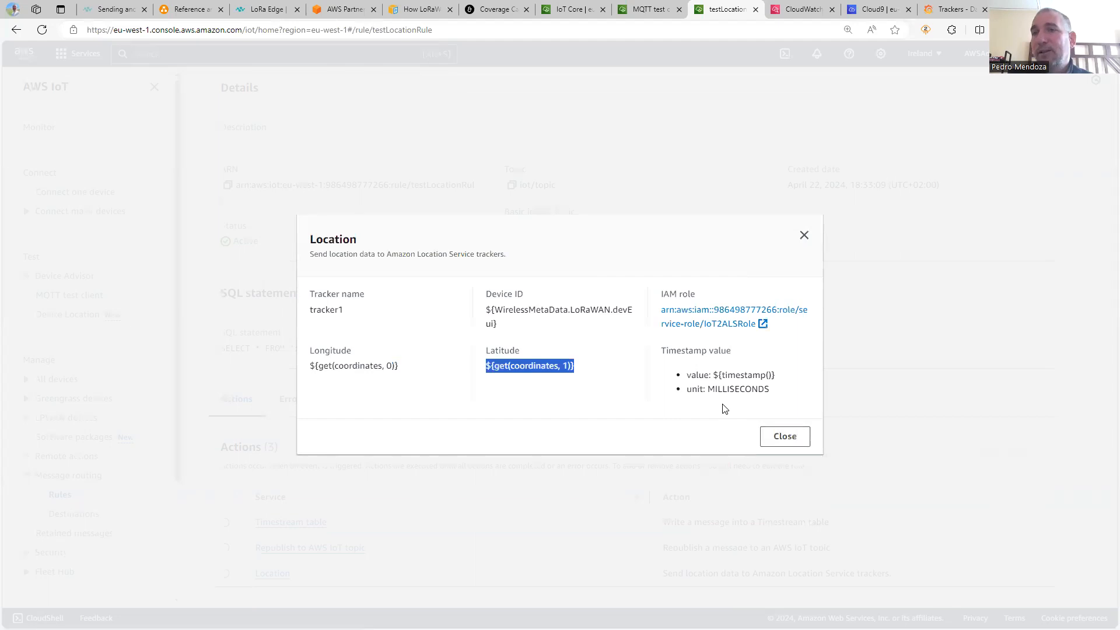
double_click(323, 311)
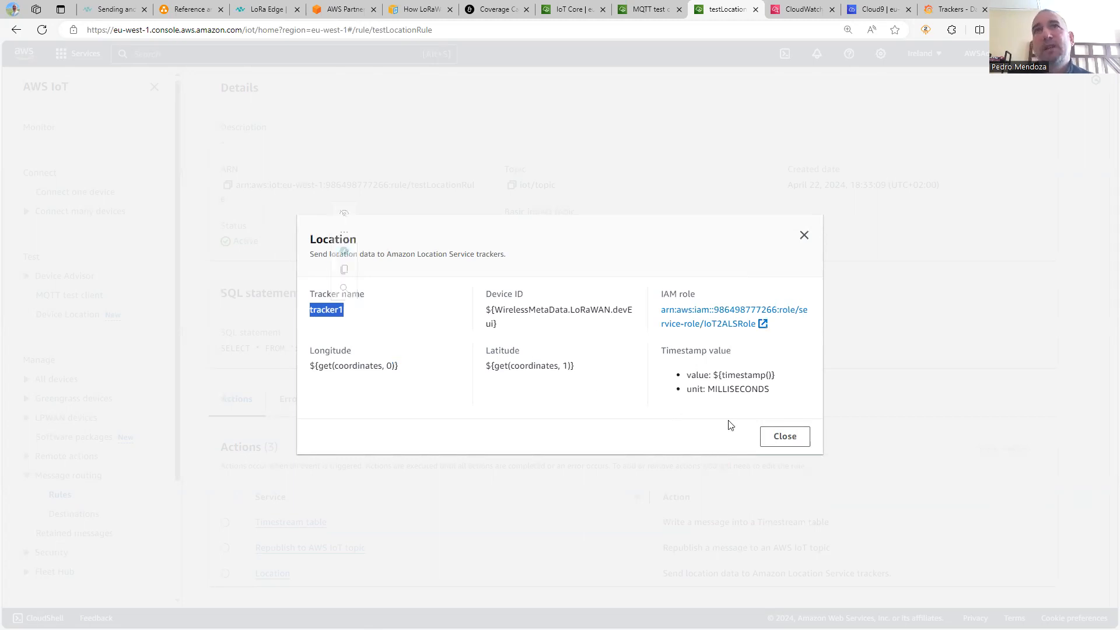
left_click(784, 438)
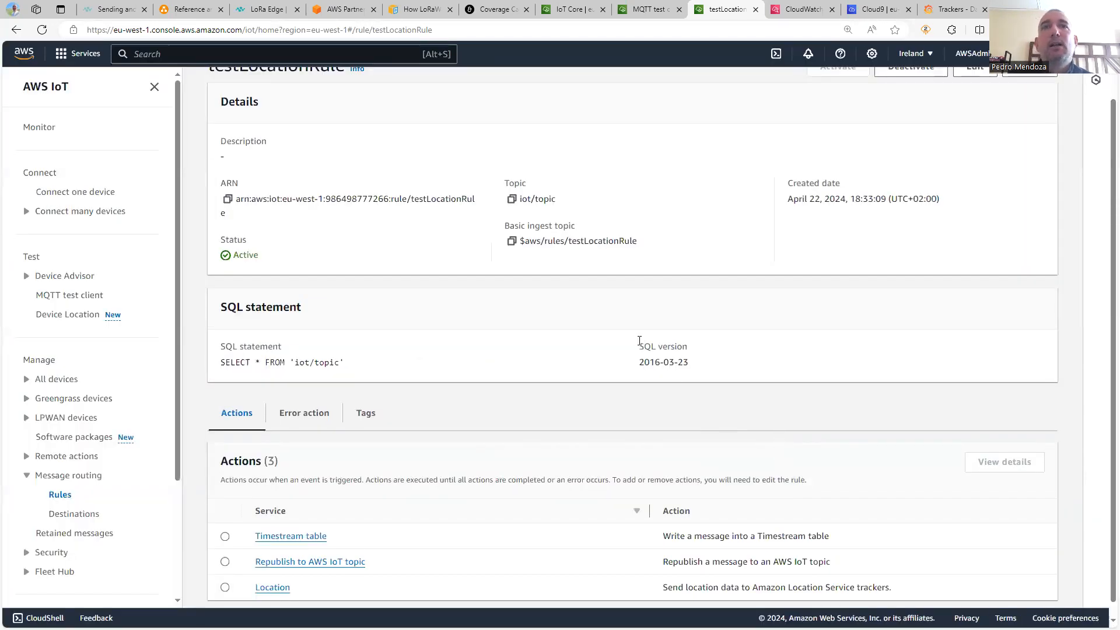
scroll(636, 339, "down", 1)
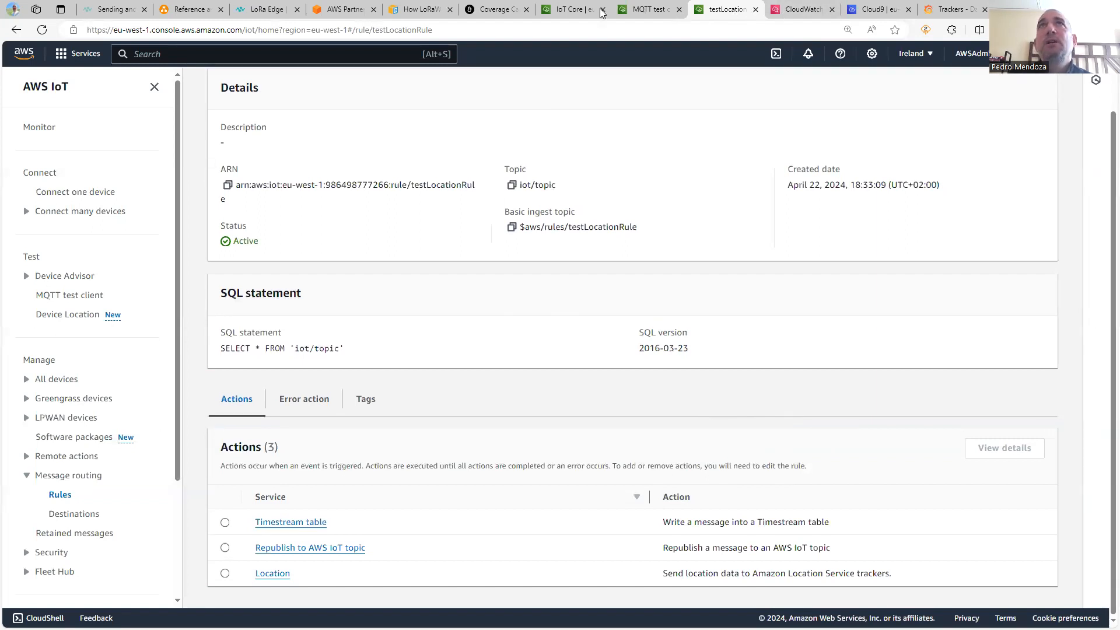
Check in the LPWAN device details of demo_652e when its last uplink was received, and return to the MQTT test client.
left_click(576, 10)
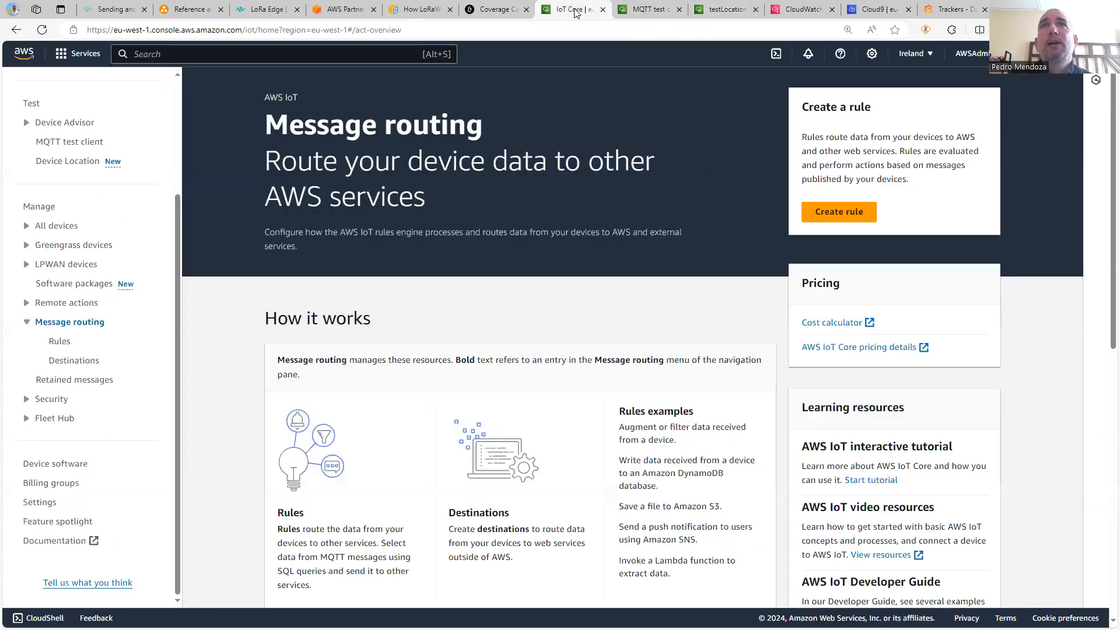
left_click(65, 264)
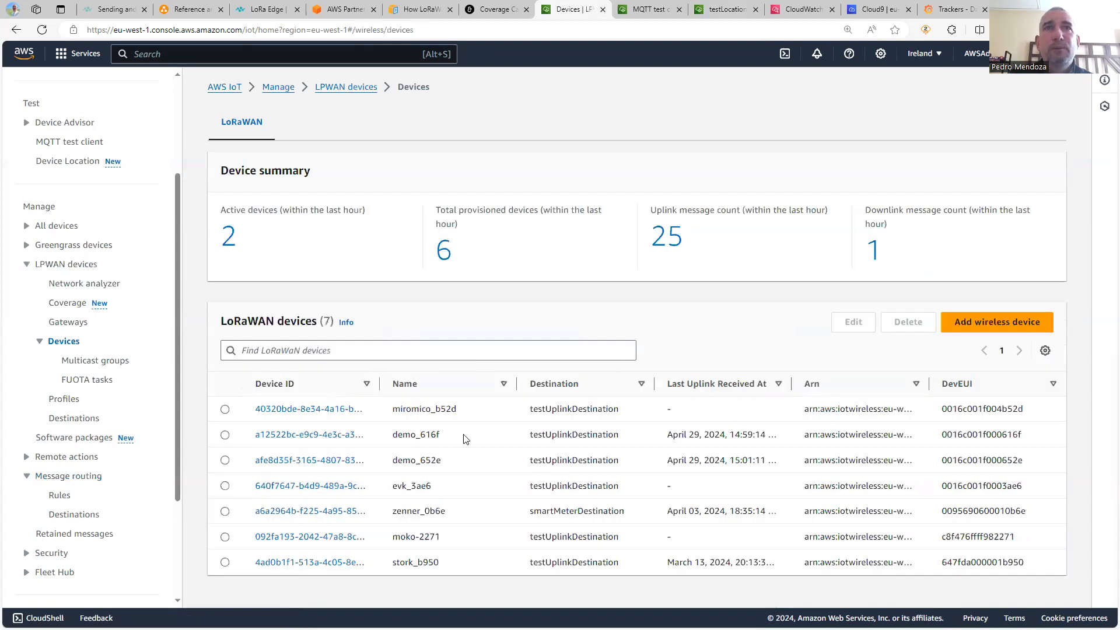
left_click(315, 460)
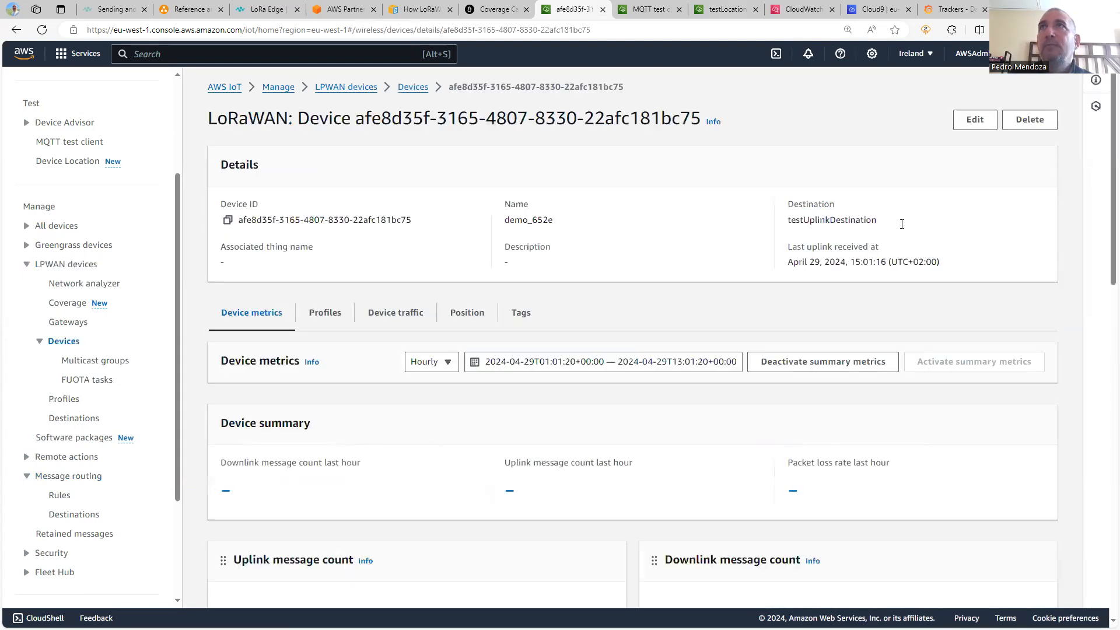
triple_click(877, 264)
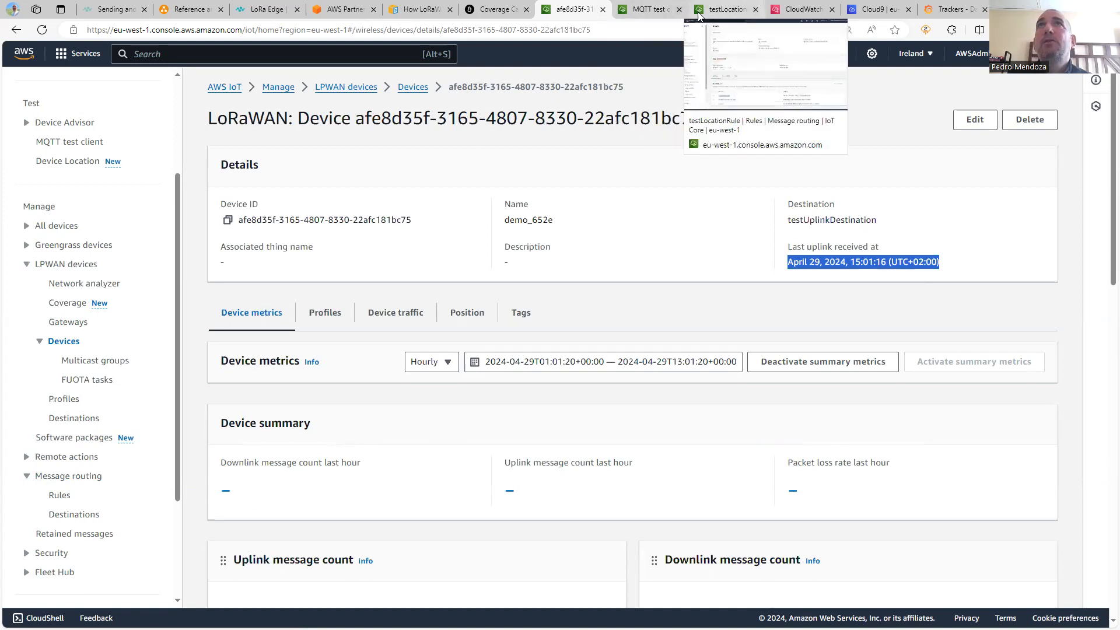
left_click(656, 13)
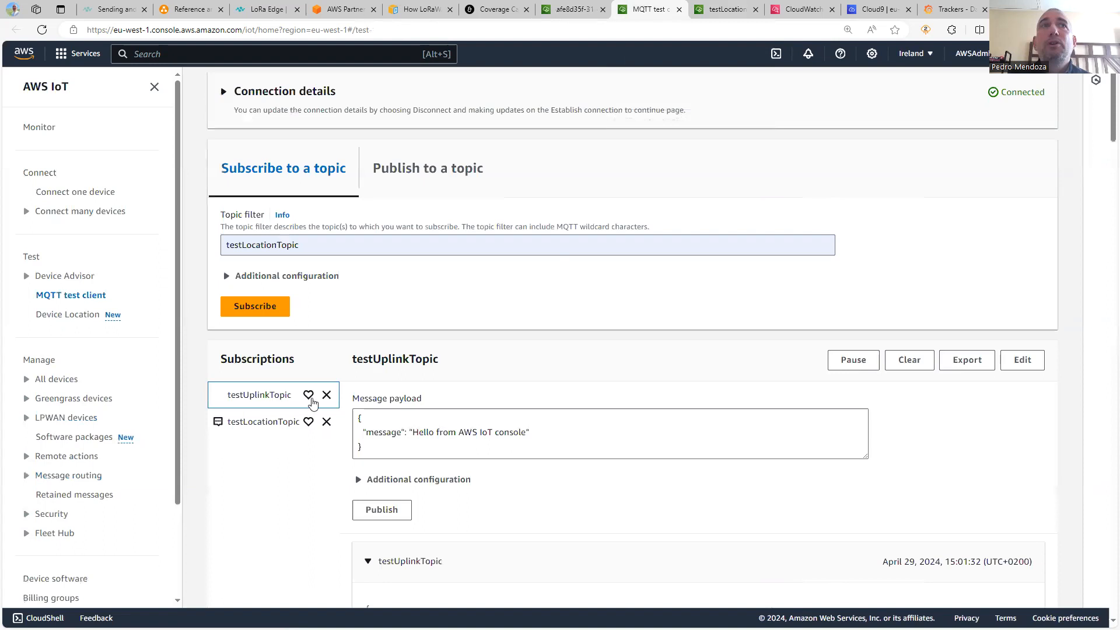
Examine the payload data, FPort and DevEui of the newest testUplinkTopic message.
scroll(472, 347, "down", 6)
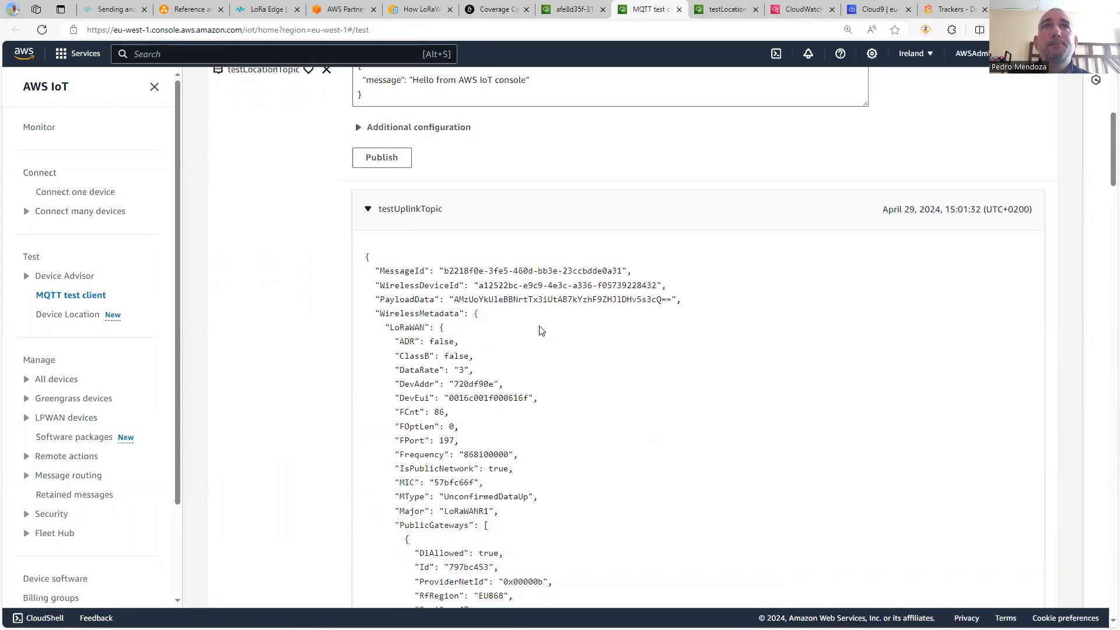
scroll(474, 308, "up", 3)
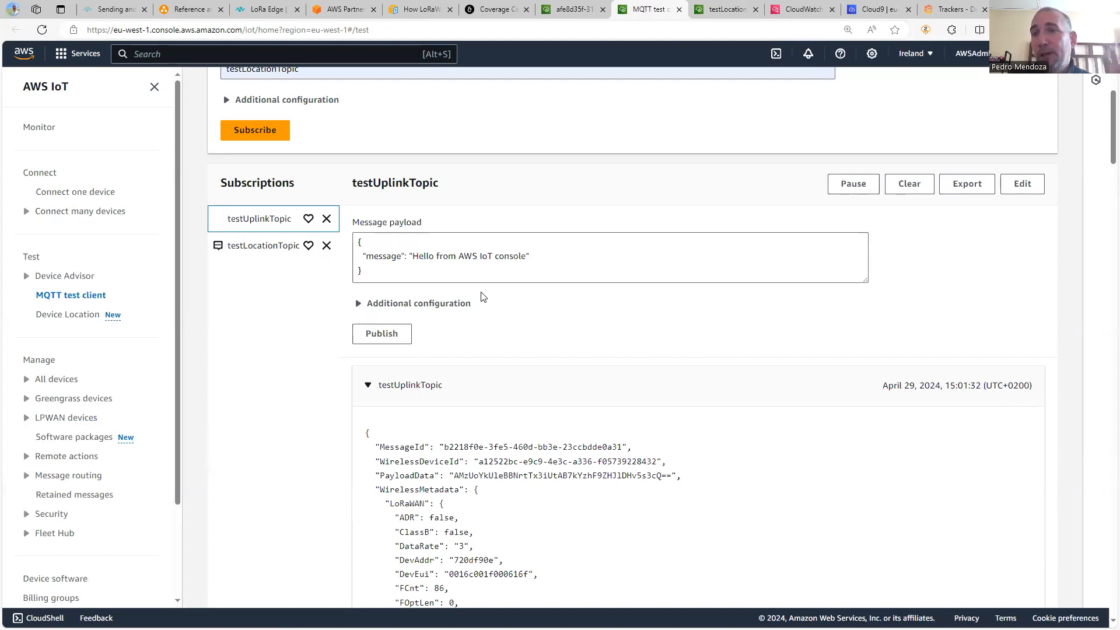
scroll(487, 298, "down", 5)
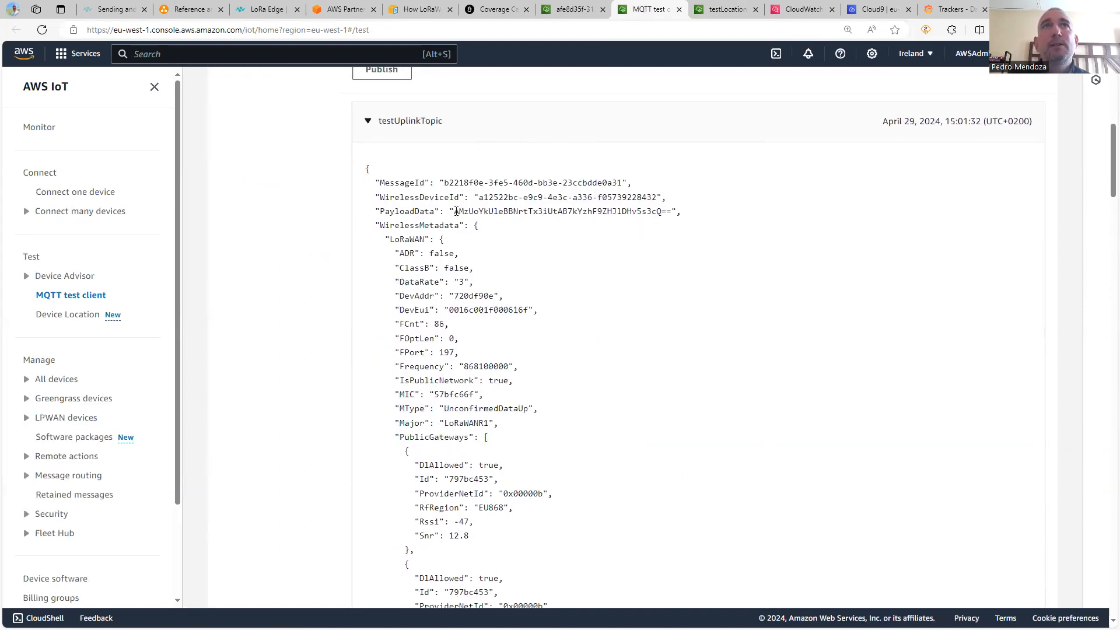
left_click_drag(456, 211, 675, 215)
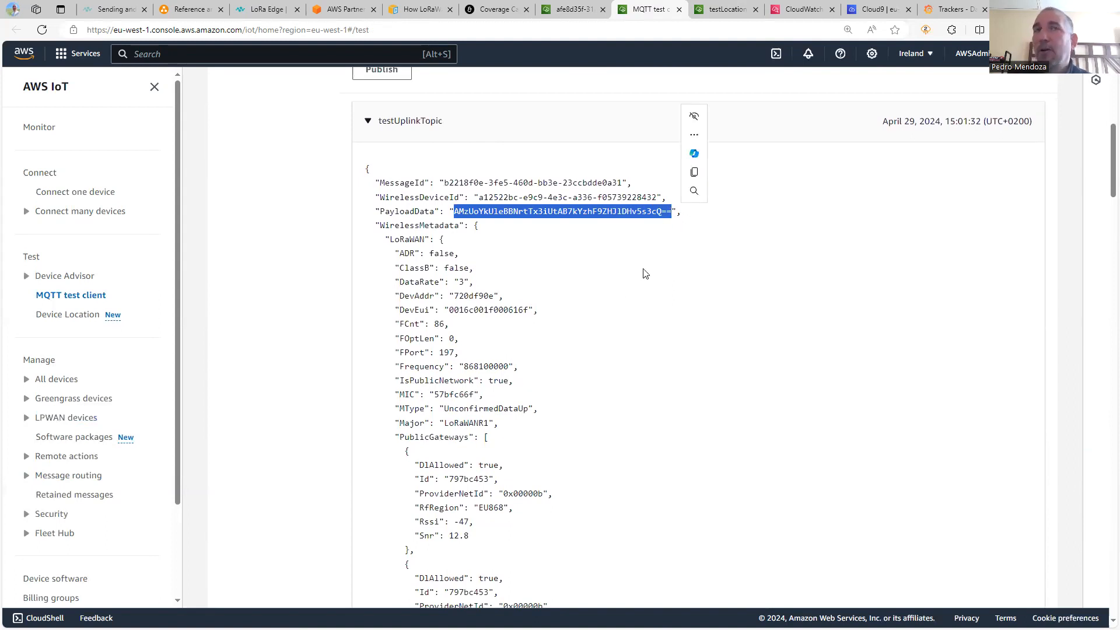
double_click(446, 353)
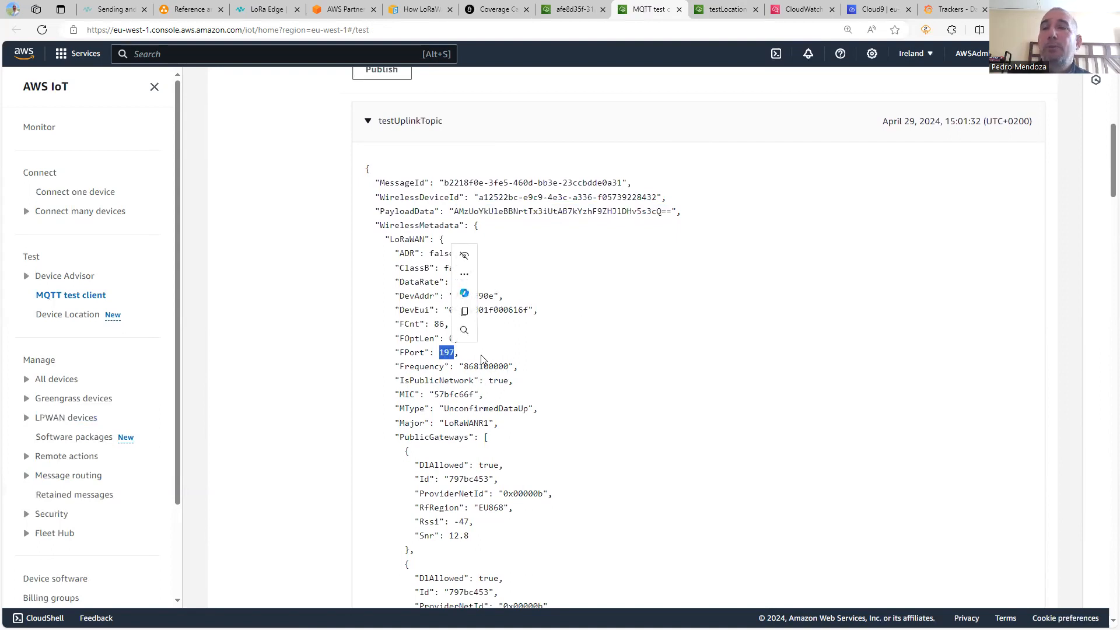
scroll(688, 350, "down", 3)
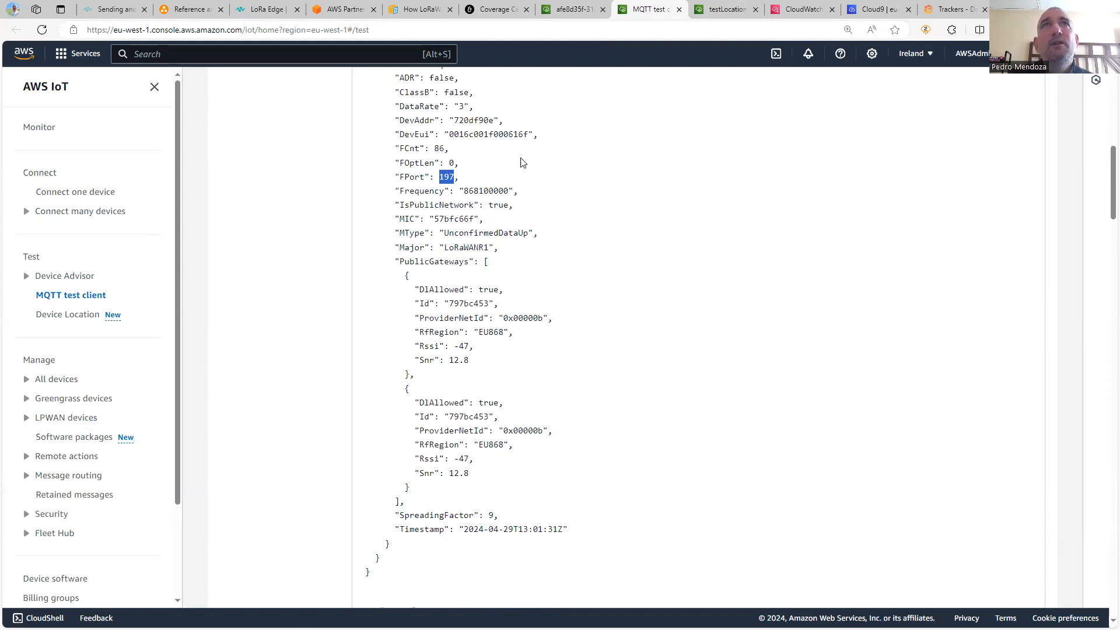
left_click_drag(528, 134, 507, 135)
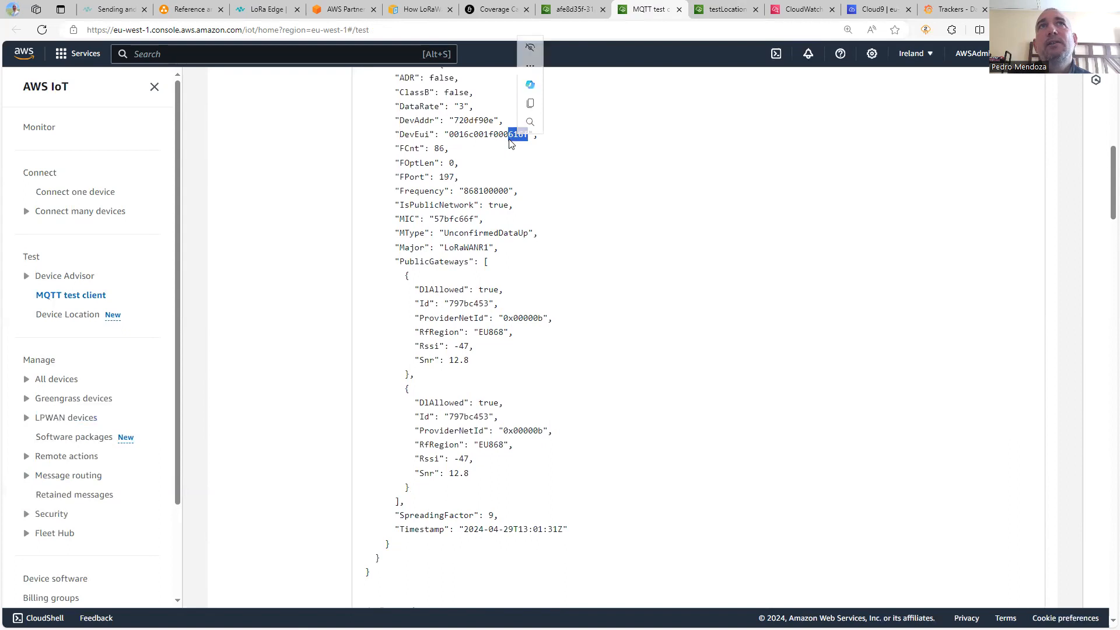
Examine the DevEui, FPort and payload data of the preceding testUplinkTopic message, received at 15:01:07.
scroll(728, 263, "down", 3)
scroll(728, 264, "down", 4)
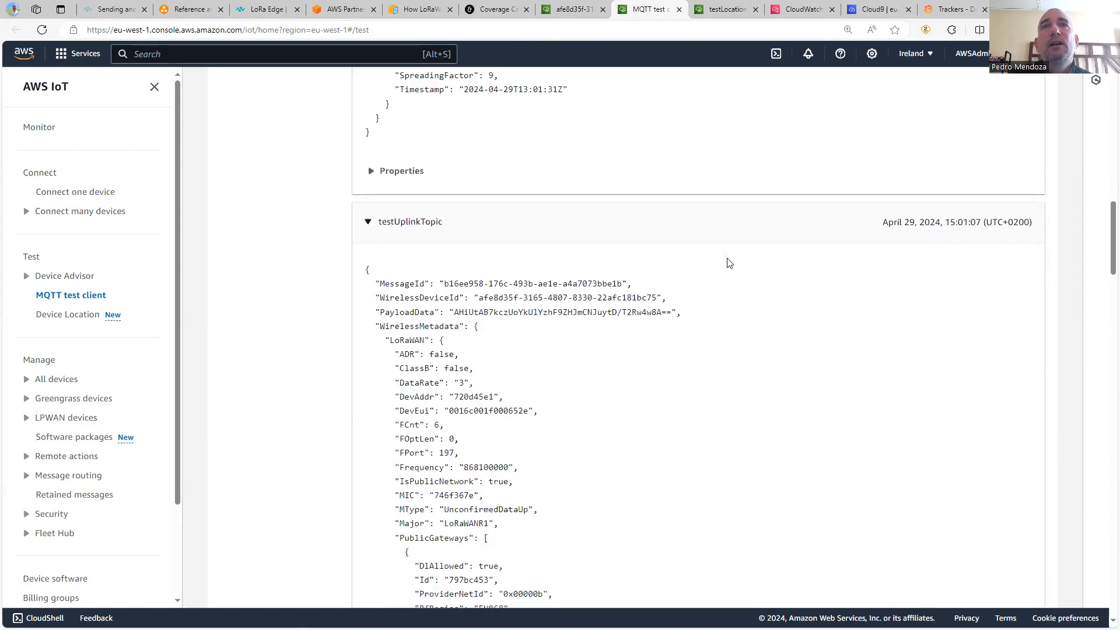
mouse_move(526, 407)
left_mouse_down()
mouse_move(511, 410)
mouse_move(528, 412)
left_mouse_up()
left_click(510, 410)
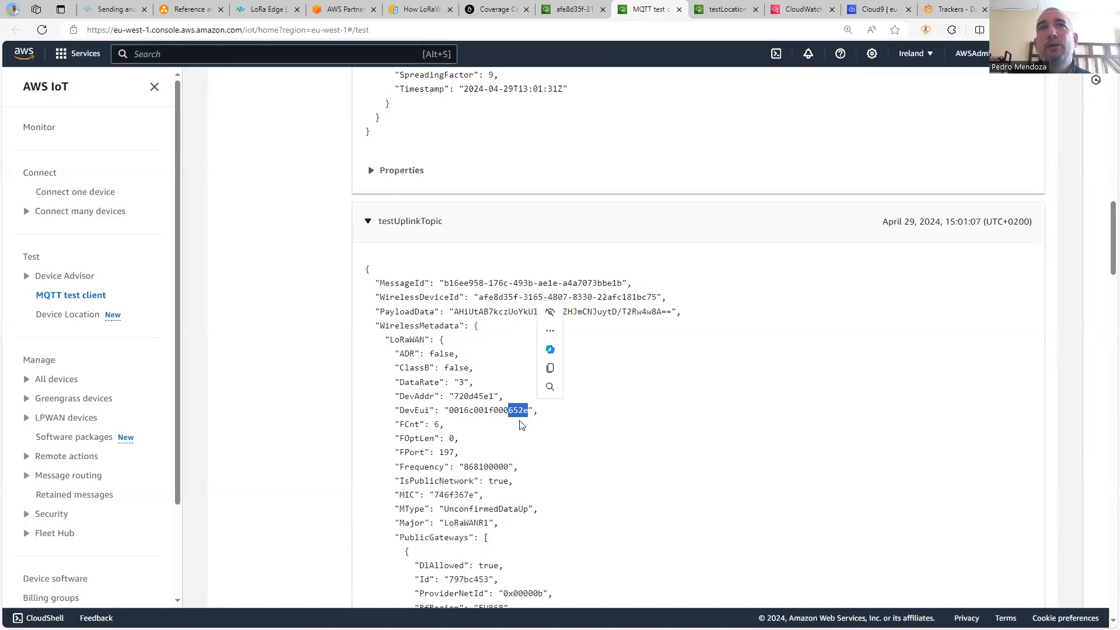
double_click(446, 452)
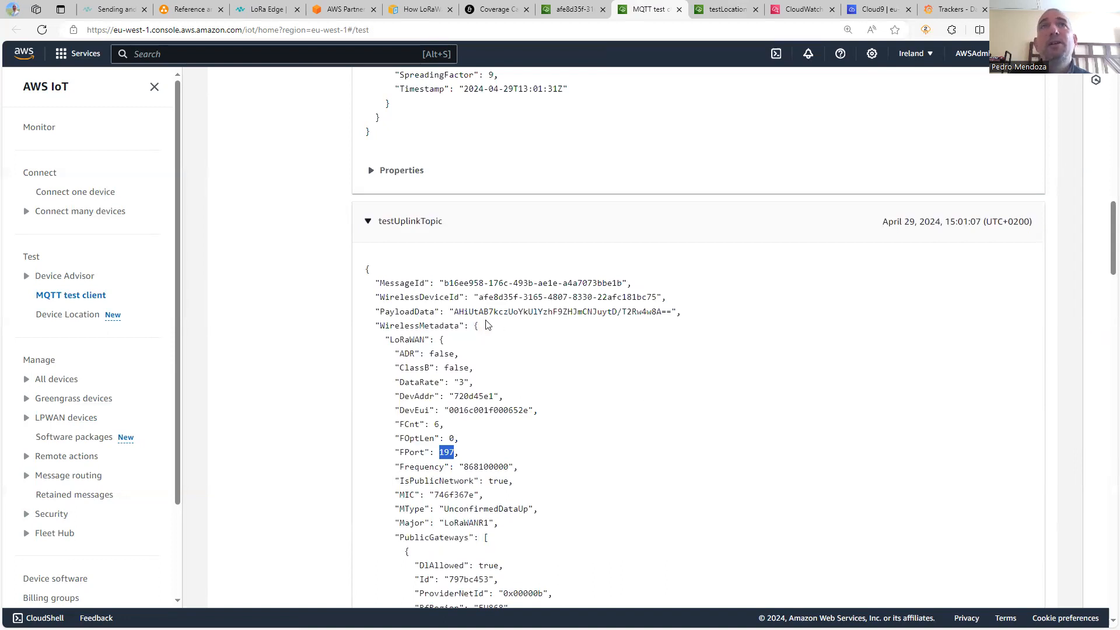
left_click_drag(449, 311, 673, 313)
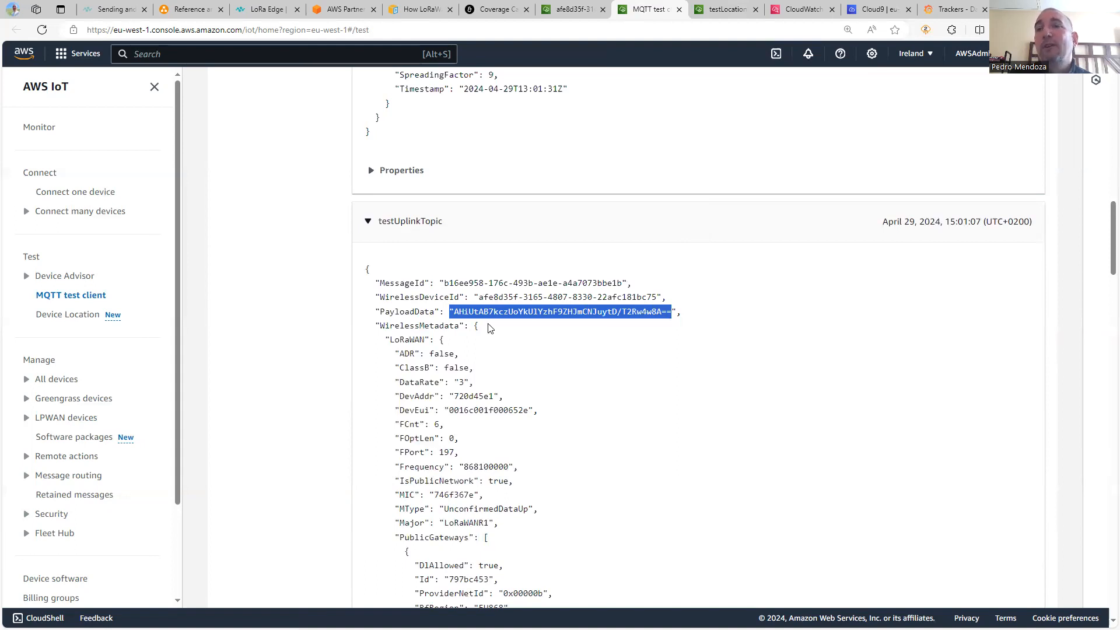
left_click(453, 311)
left_click_drag(454, 311, 671, 312)
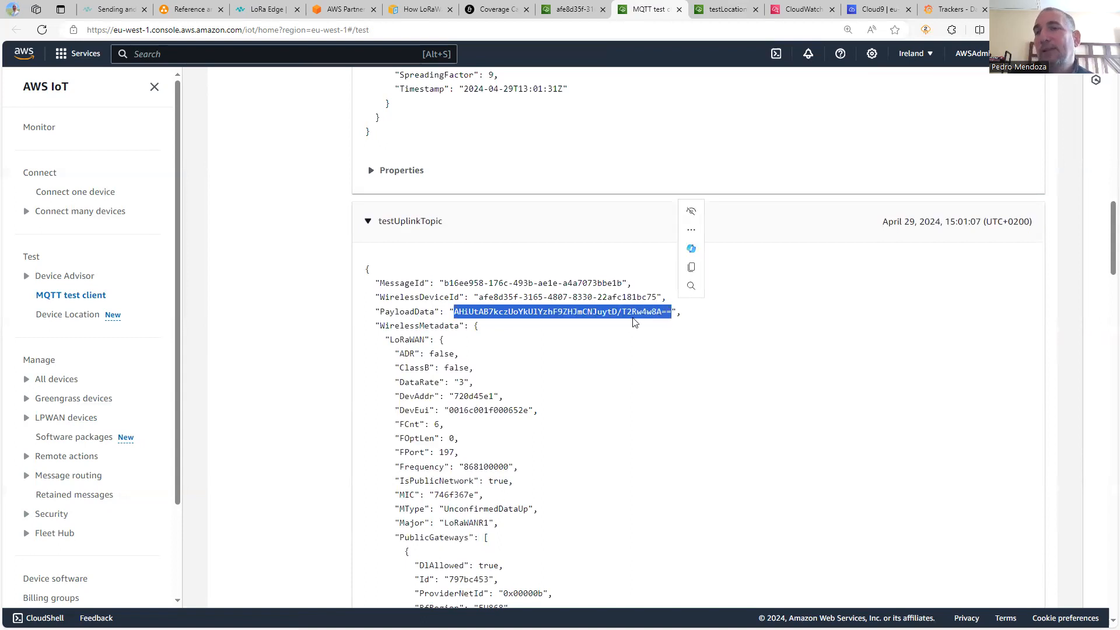
Show the testLocationTopic messages and compare the devEui of the two devices in them.
scroll(634, 323, "up", 5)
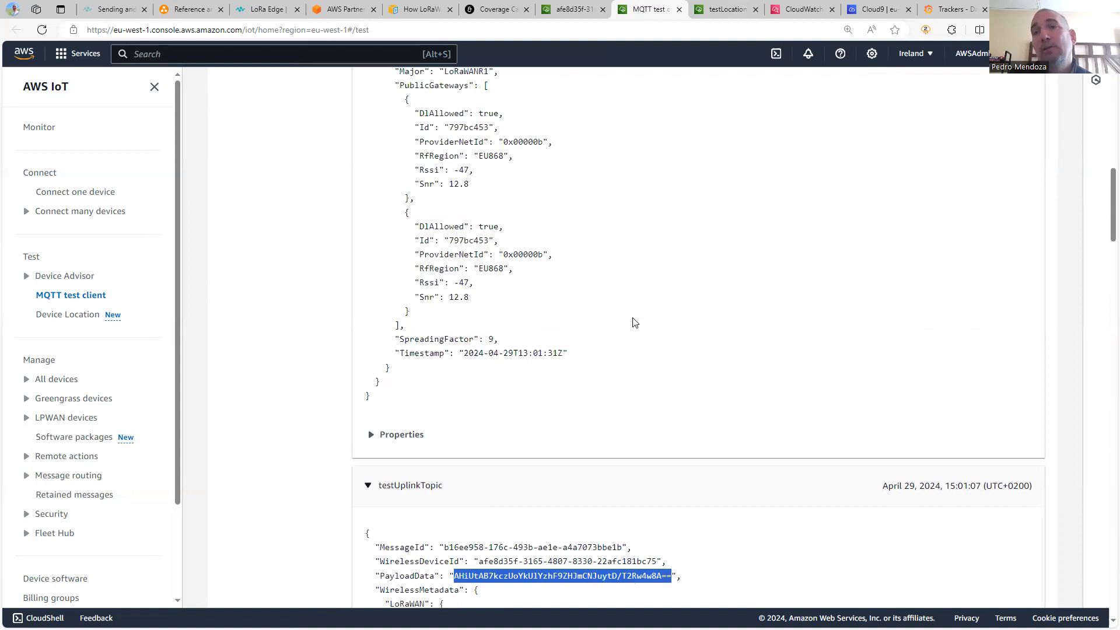
scroll(637, 327, "up", 20)
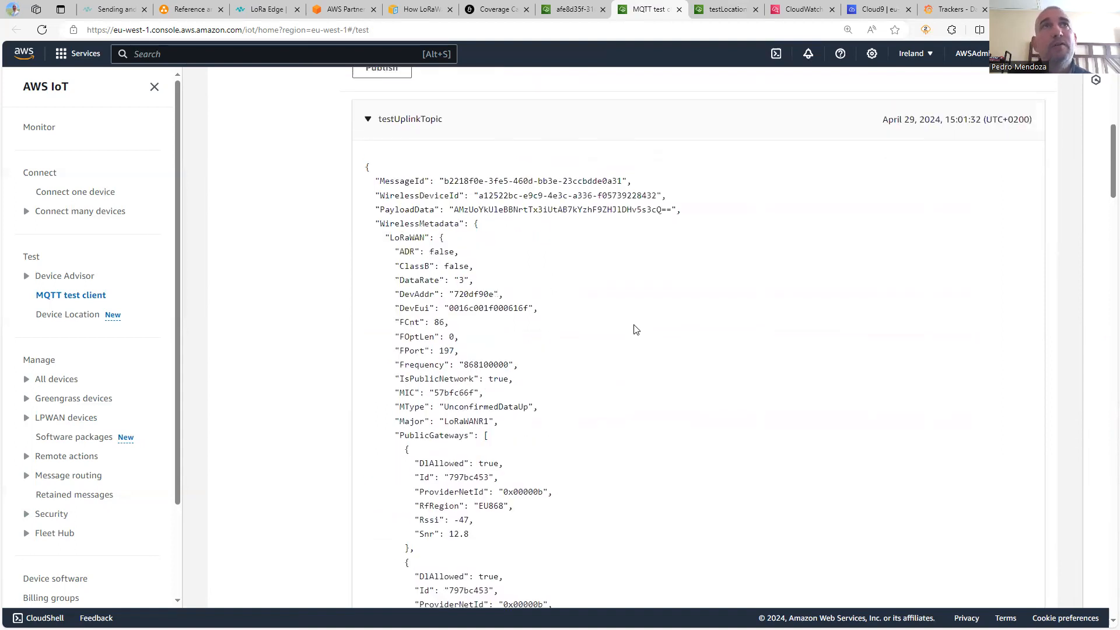
scroll(243, 432, "down", 2)
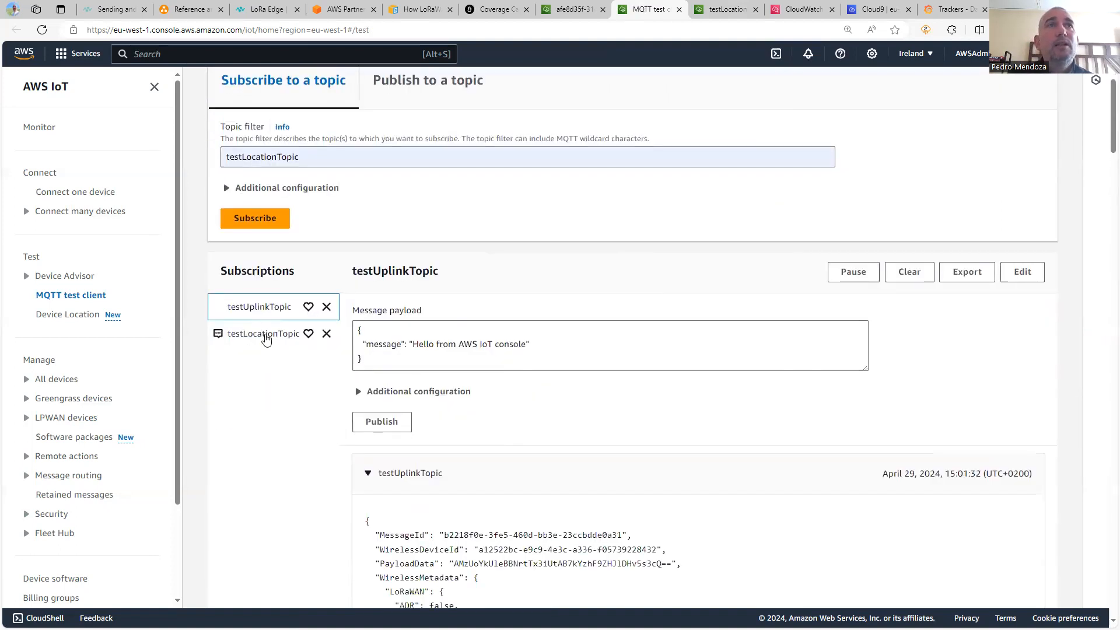
left_click(266, 338)
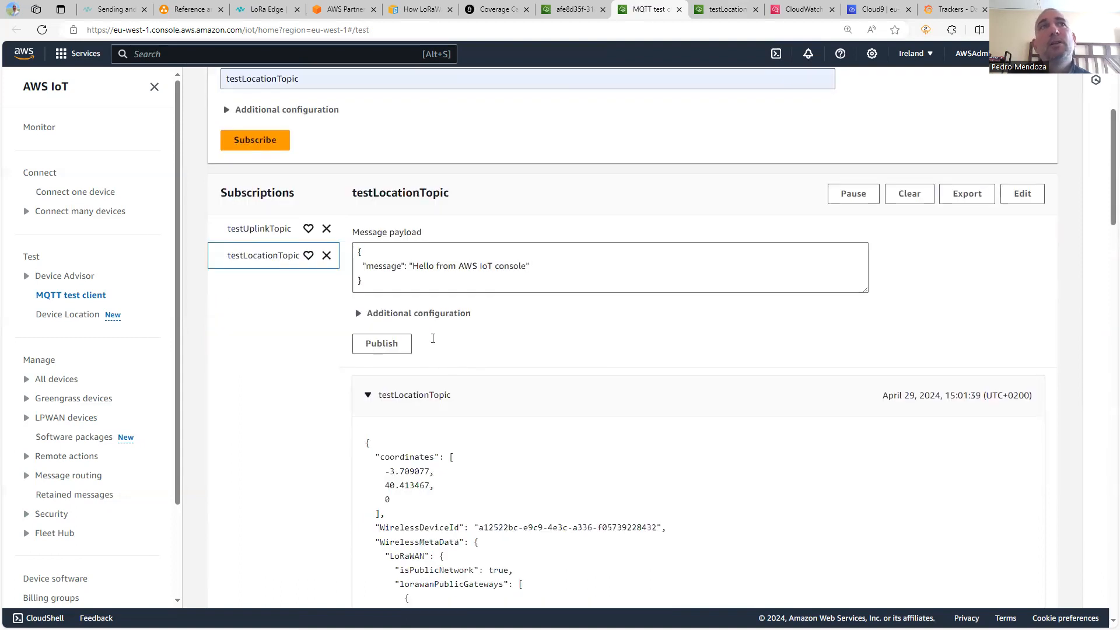
scroll(420, 336, "down", 1)
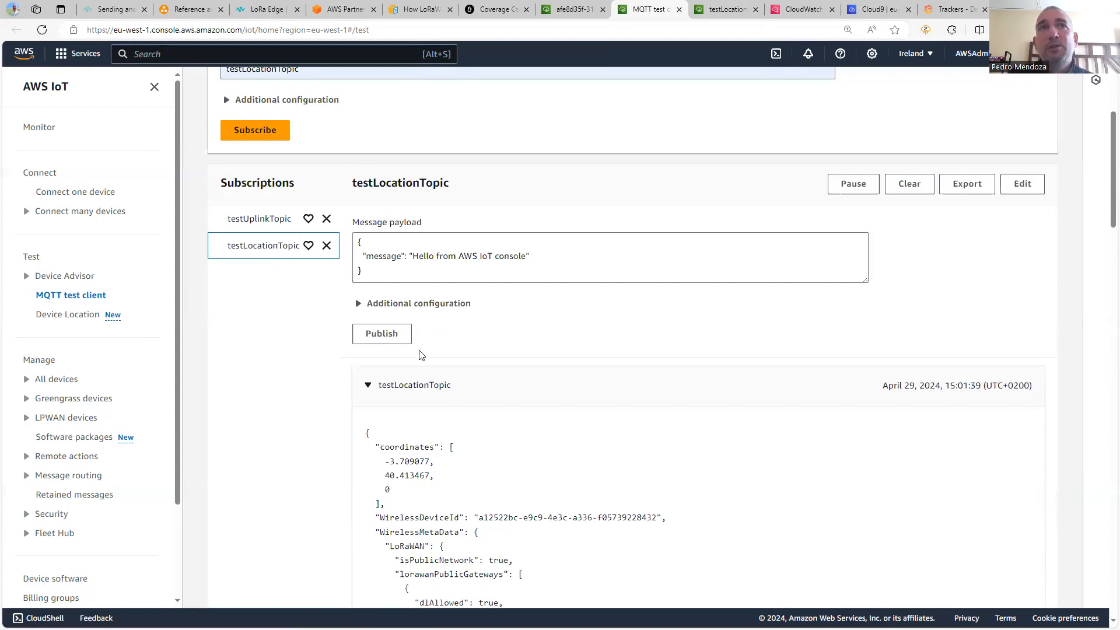
scroll(492, 411, "down", 4)
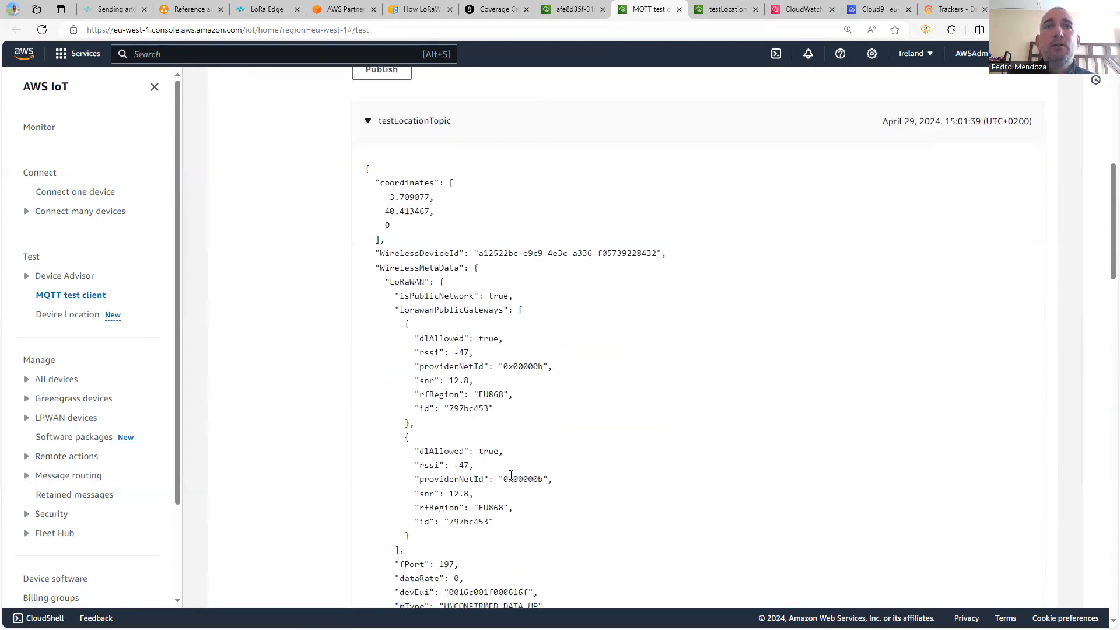
scroll(496, 410, "down", 3)
left_click_drag(509, 416, 528, 416)
scroll(621, 434, "down", 8)
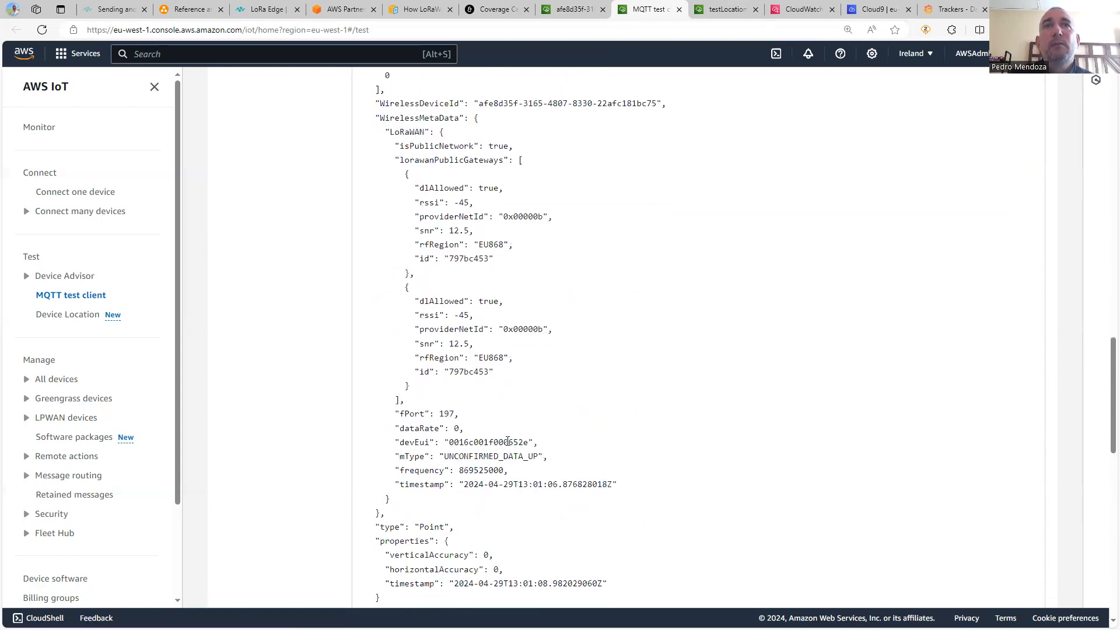
left_click_drag(508, 443, 529, 443)
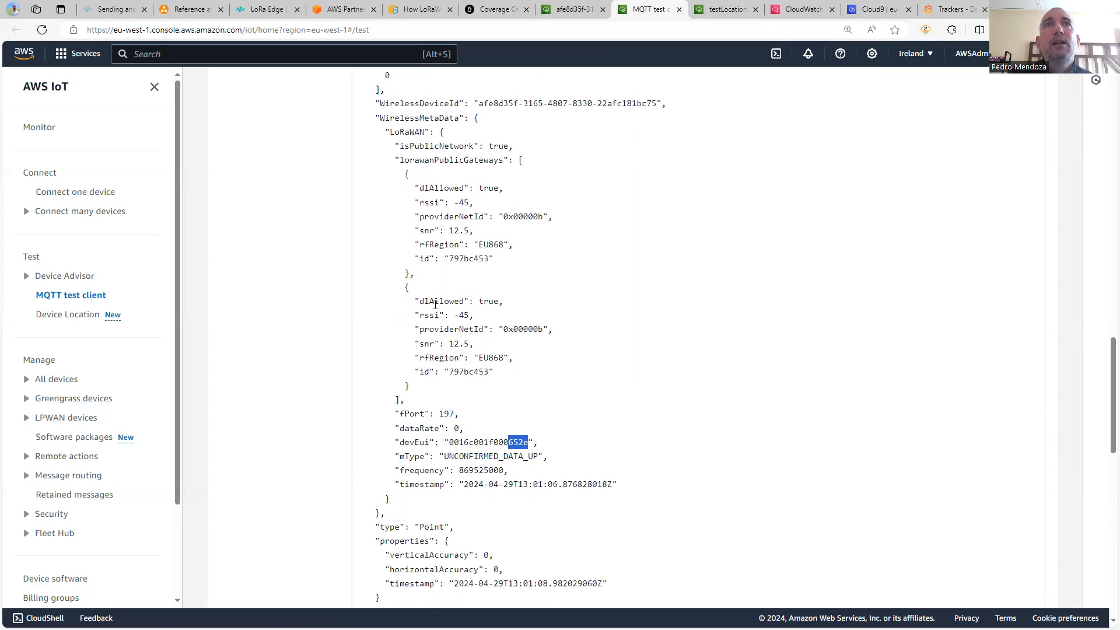
Examine the coordinates and WirelessMetaData of the 15:01:09 location message, and the coordinates of the 15:01:39 one.
scroll(424, 321, "up", 3)
left_click_drag(402, 251, 366, 225)
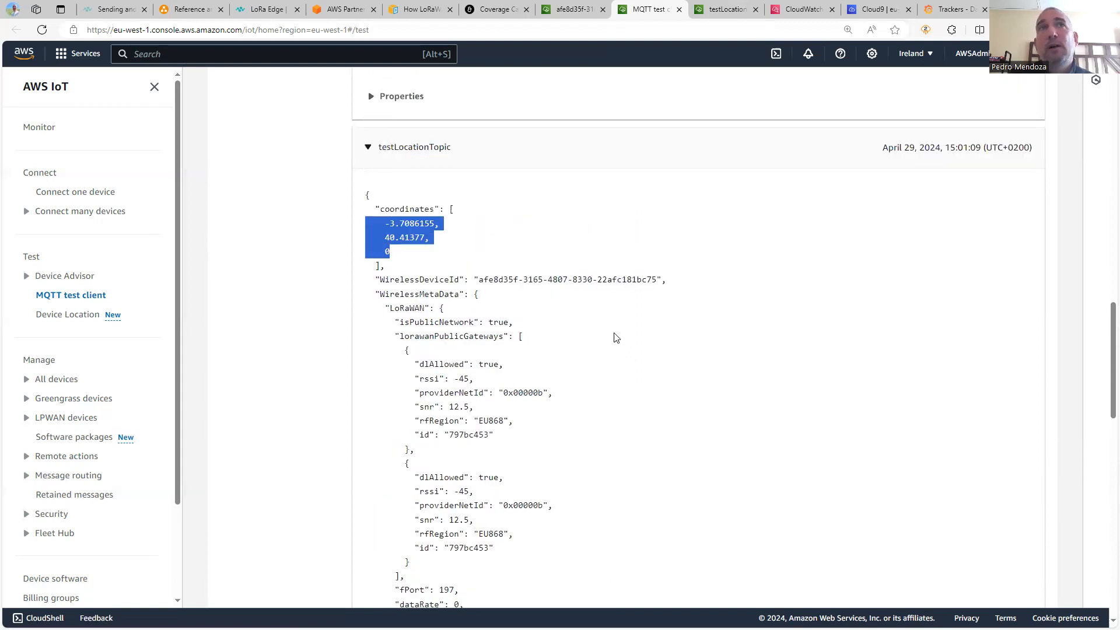
scroll(614, 334, "down", 2)
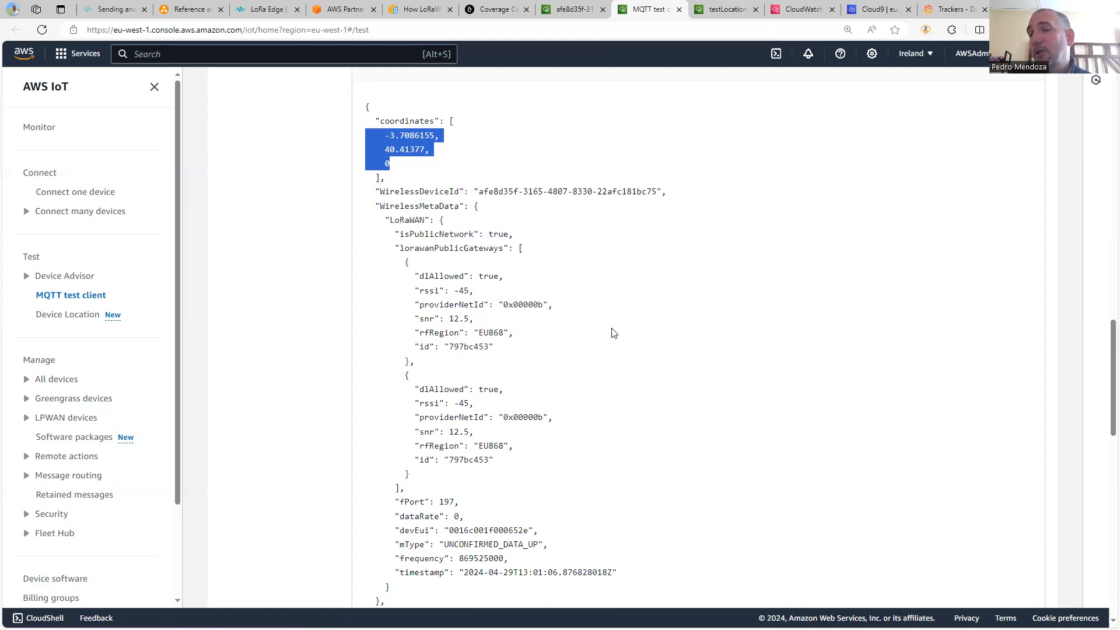
left_click(475, 328)
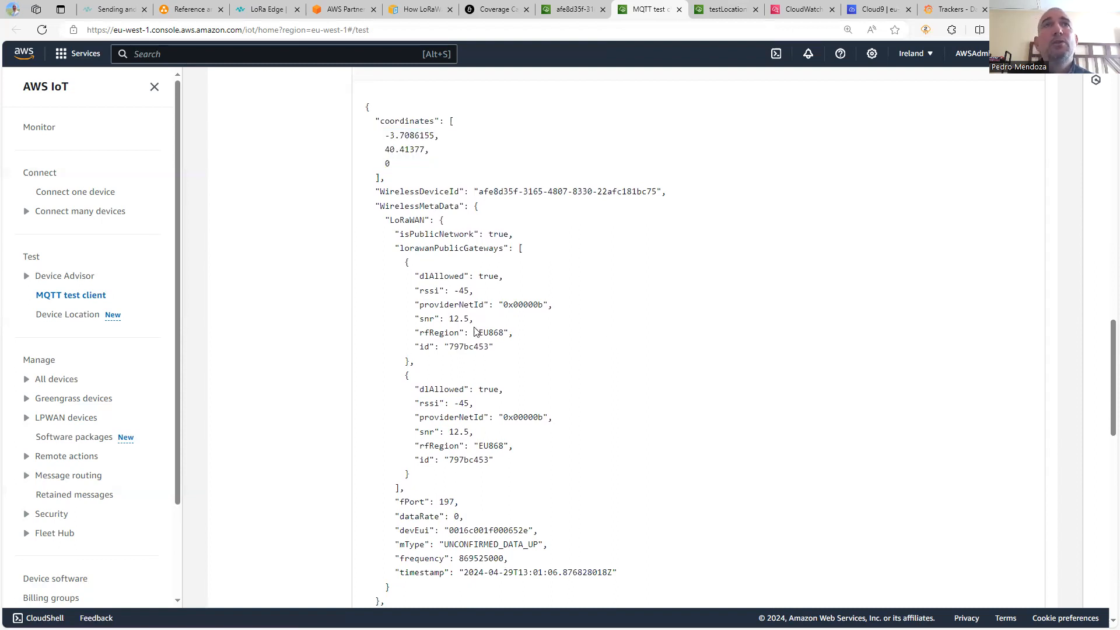
double_click(413, 208)
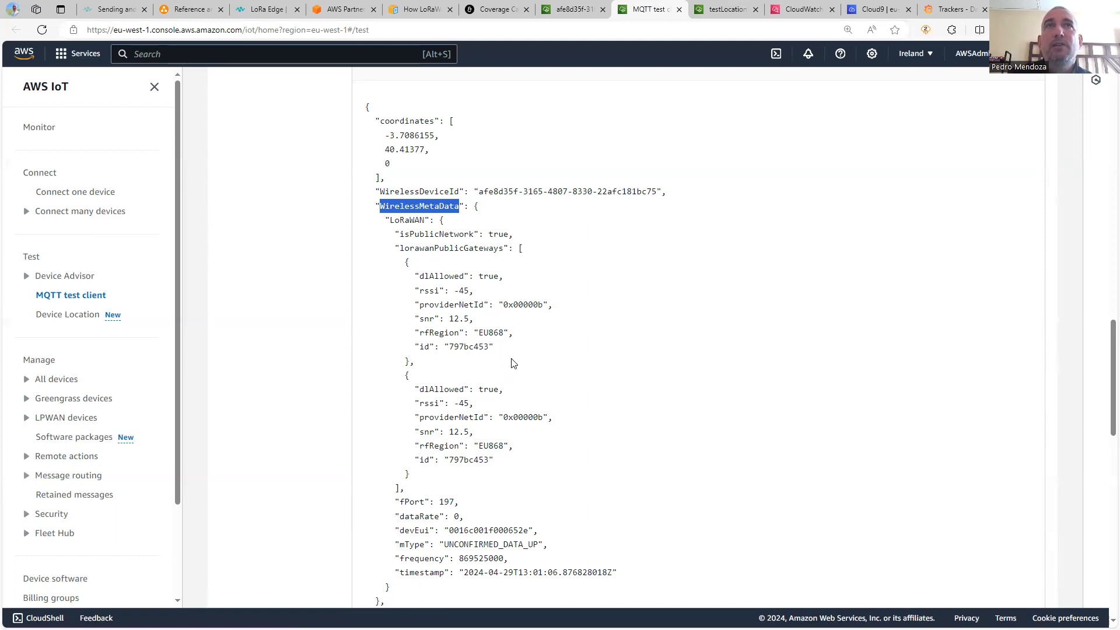
scroll(504, 361, "up", 3)
left_click_drag(401, 338, 345, 315)
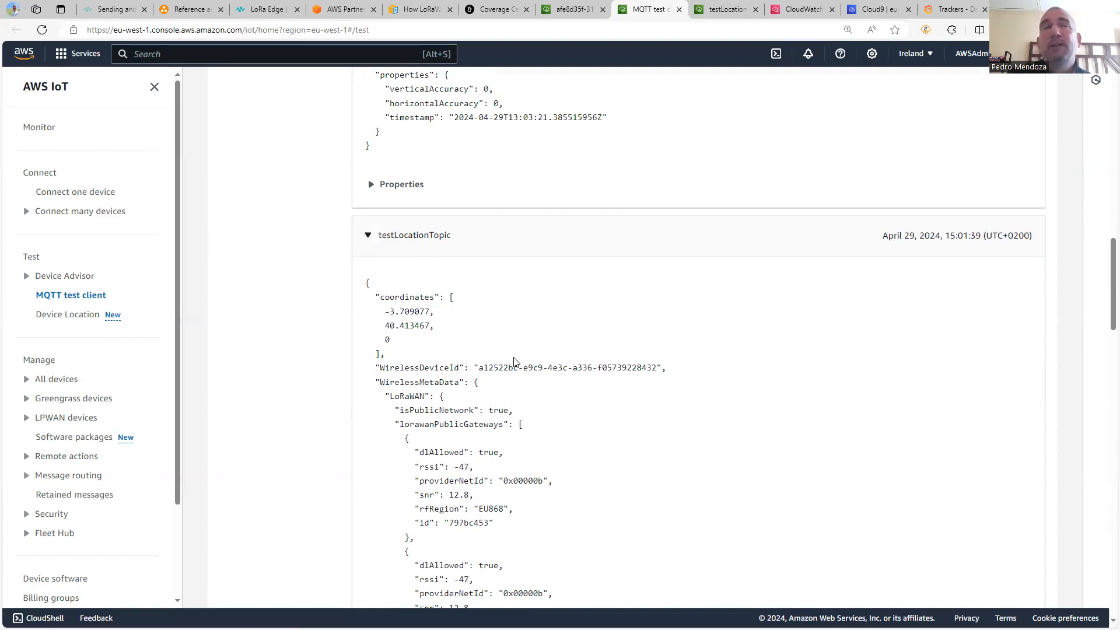
Return to the LPWAN device details of demo_652e and show its position data.
scroll(515, 332, "up", 15)
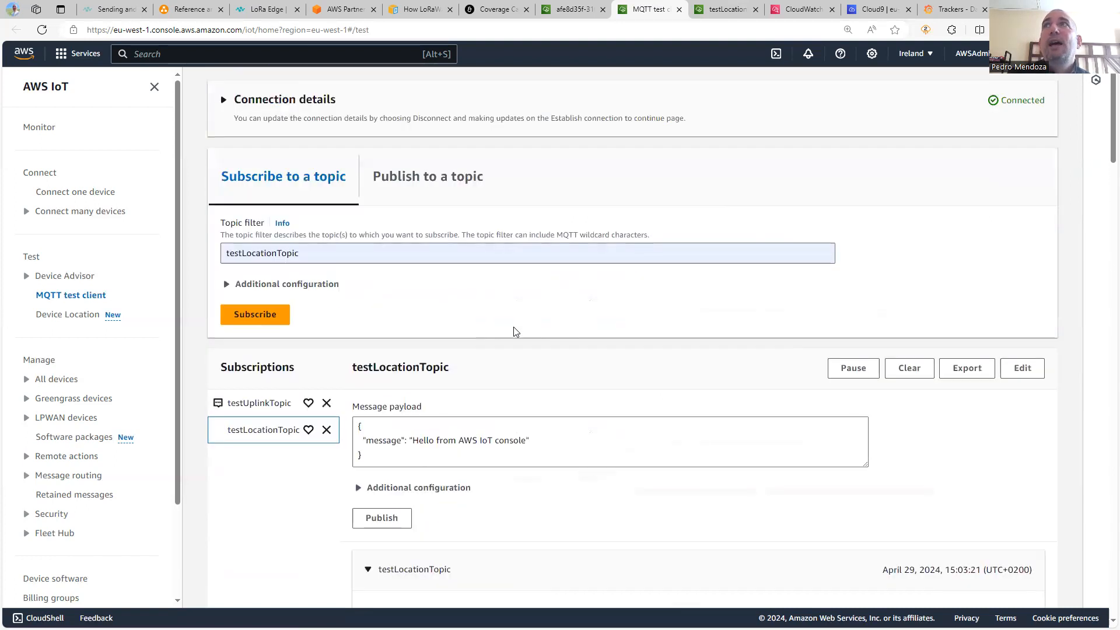
scroll(515, 331, "up", 2)
left_click(572, 9)
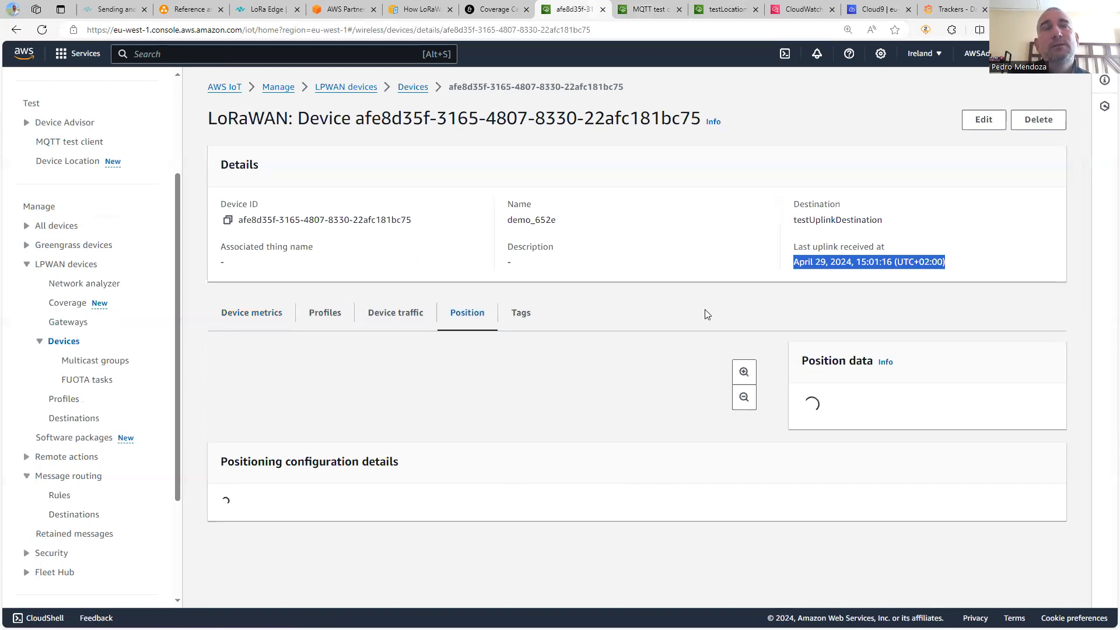
left_click(490, 321)
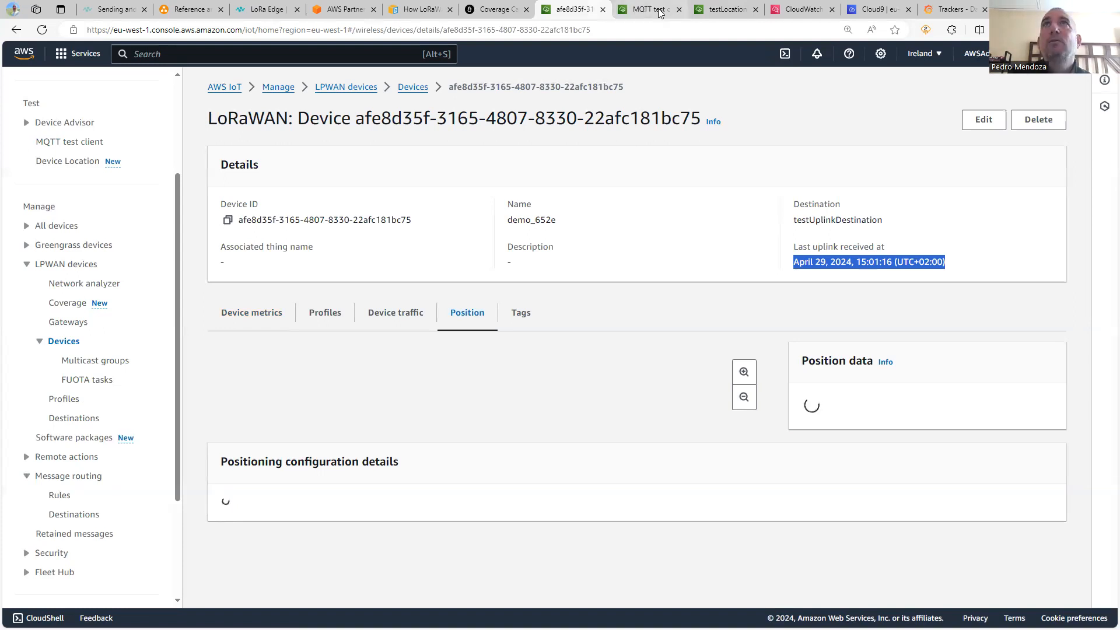
Search the AWS console for "amazon location service" from the testLocationRule page.
left_click(729, 10)
left_click(307, 60)
type("ama")
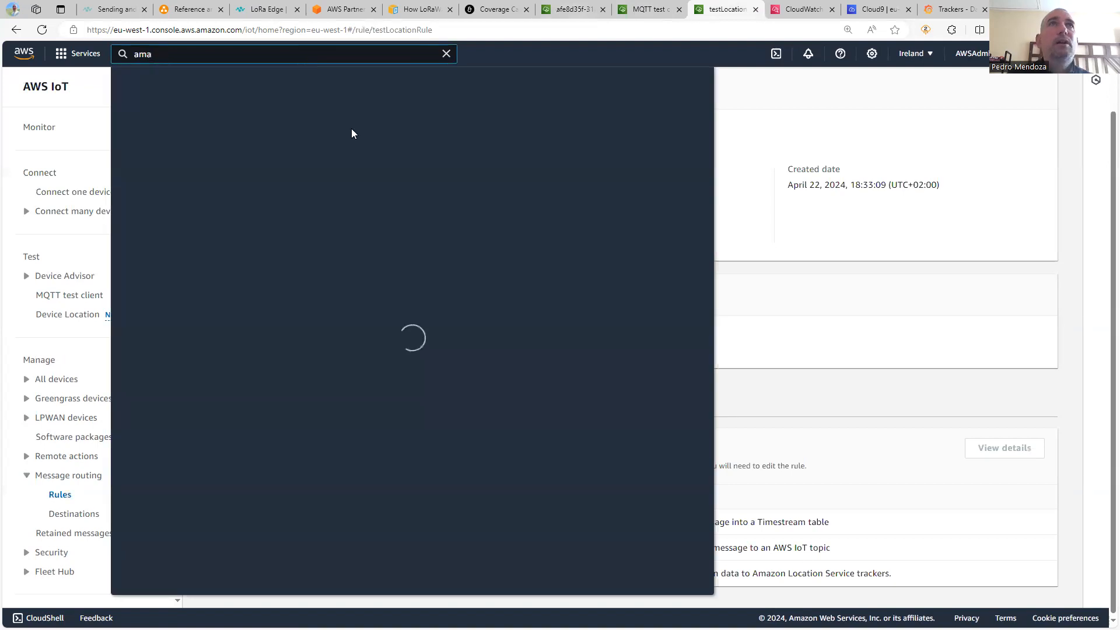
type("zon location")
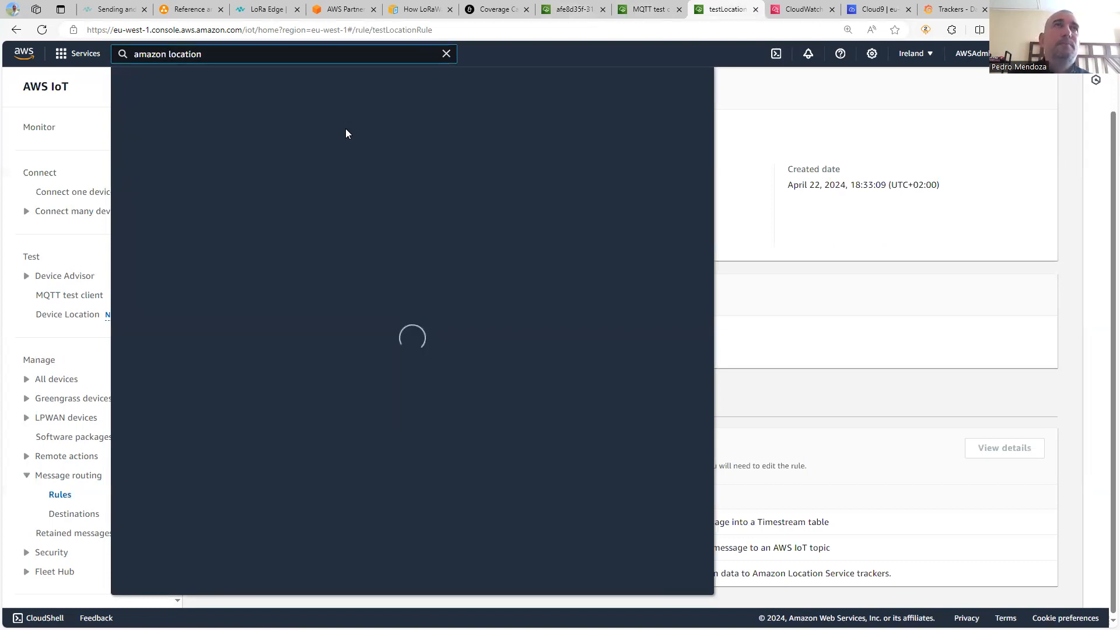
type(" service")
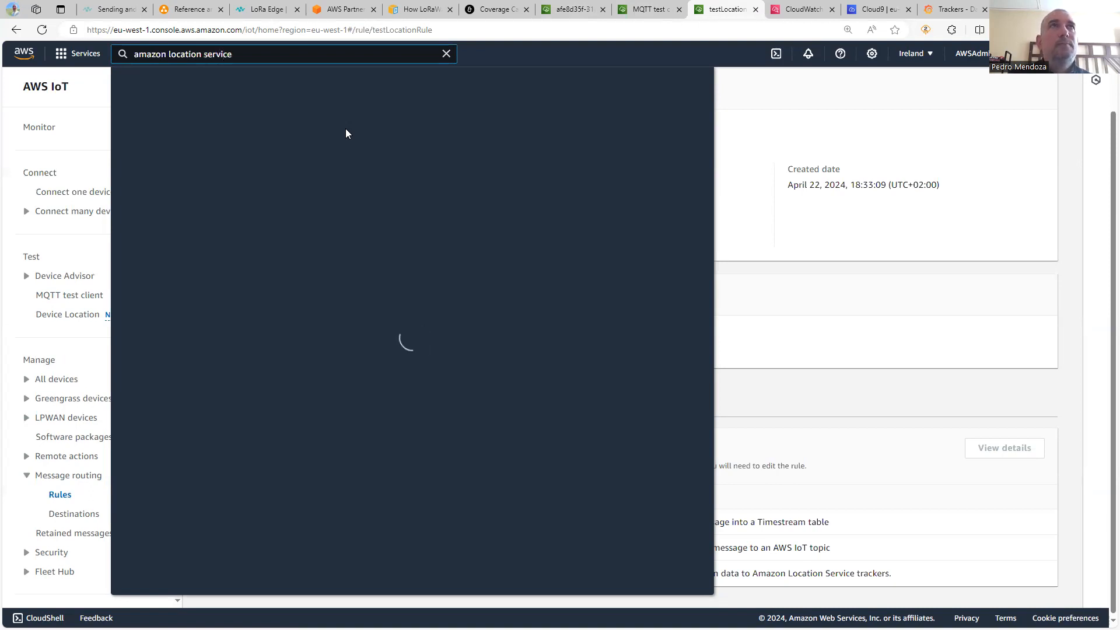
Return to the position data of demo_652e and examine the device's location close up on the map.
left_click(565, 10)
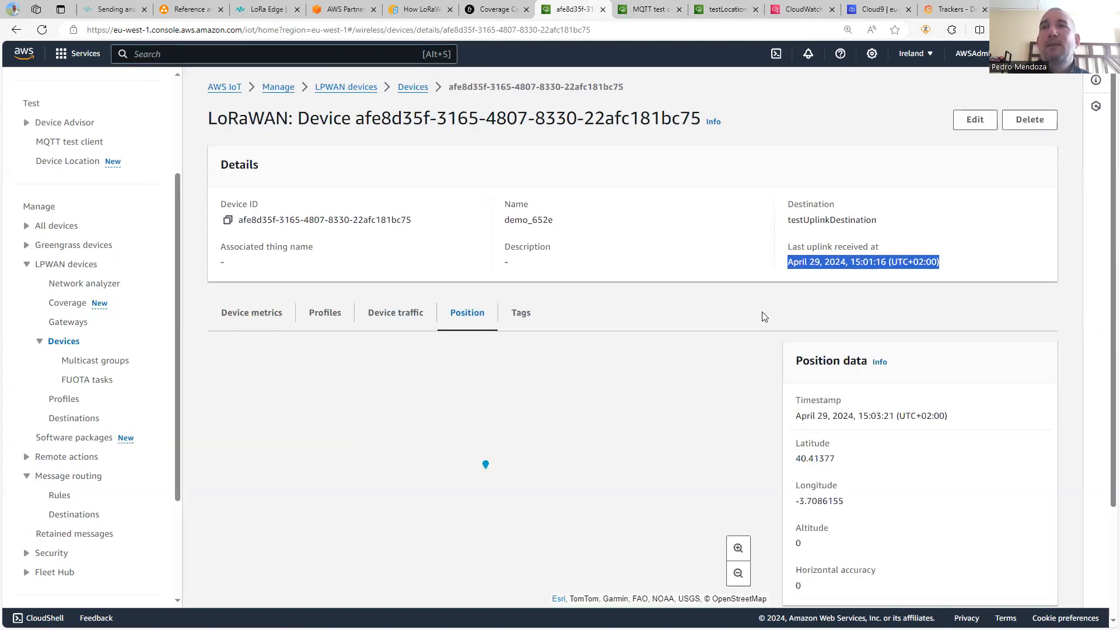
scroll(764, 317, "down", 1)
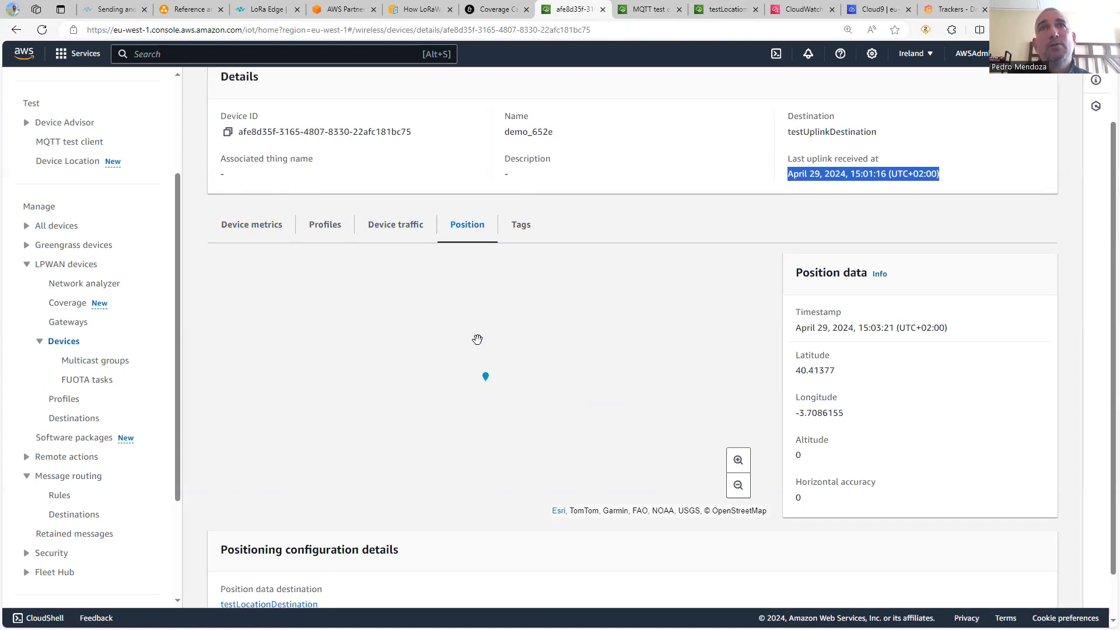
left_click(739, 486)
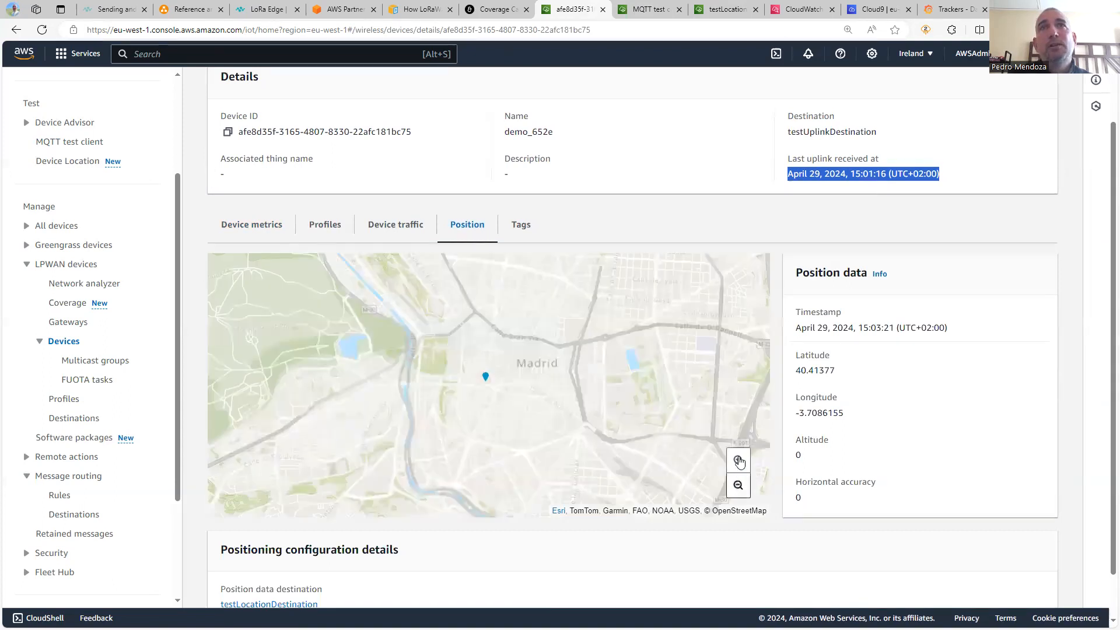
left_click(738, 461)
left_click(738, 461)
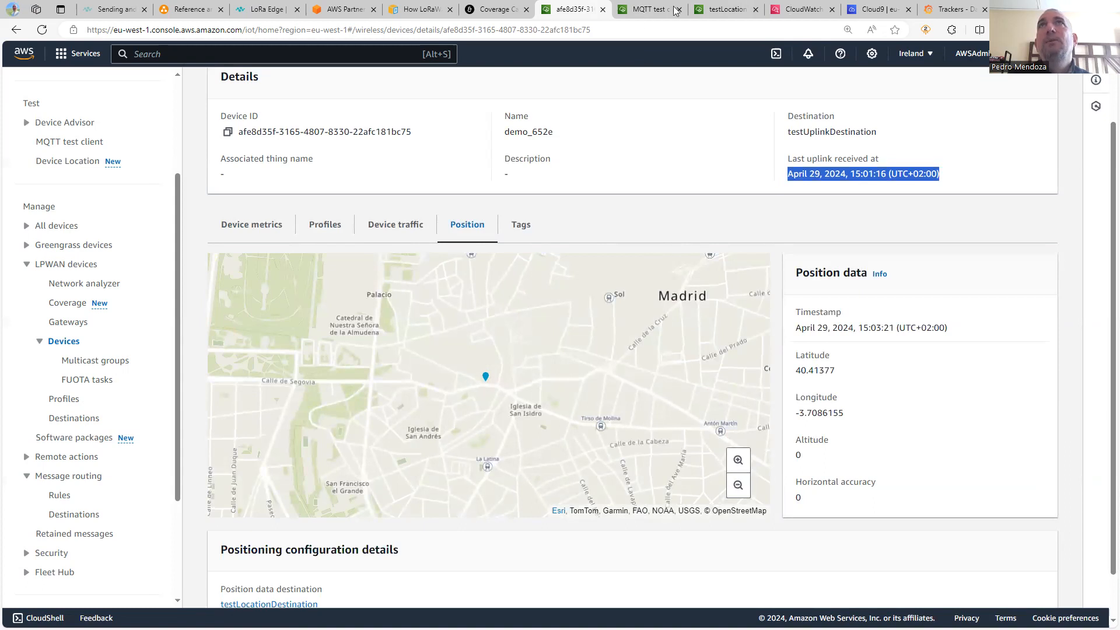
Open Amazon Location Service from the console search results in a separate browser tab and show the details of tracker1.
left_click(723, 9)
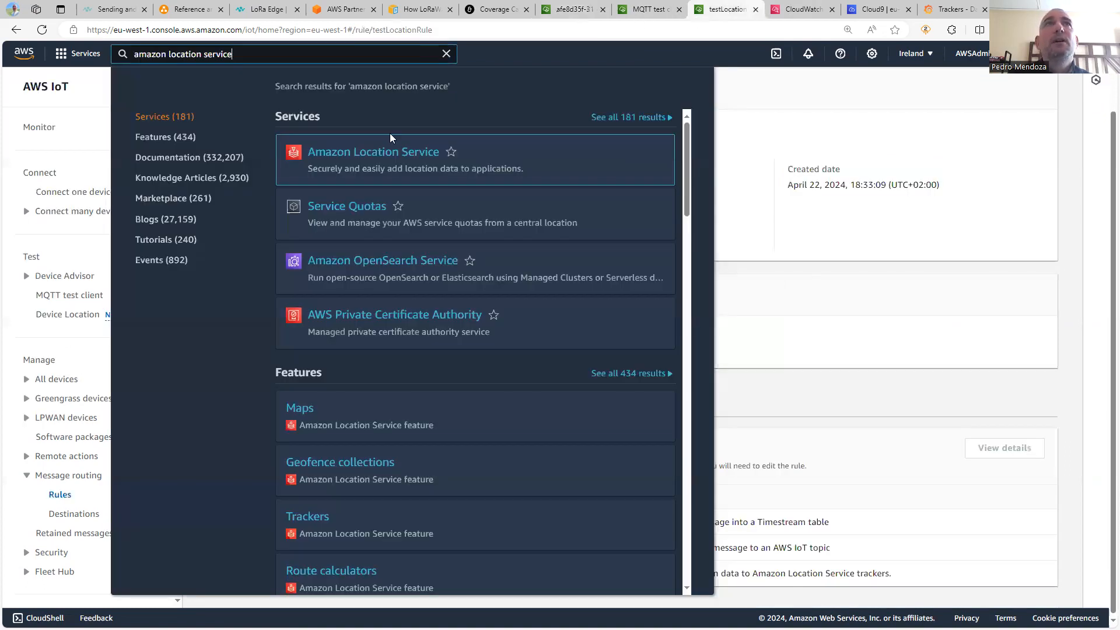
middle_click(382, 153)
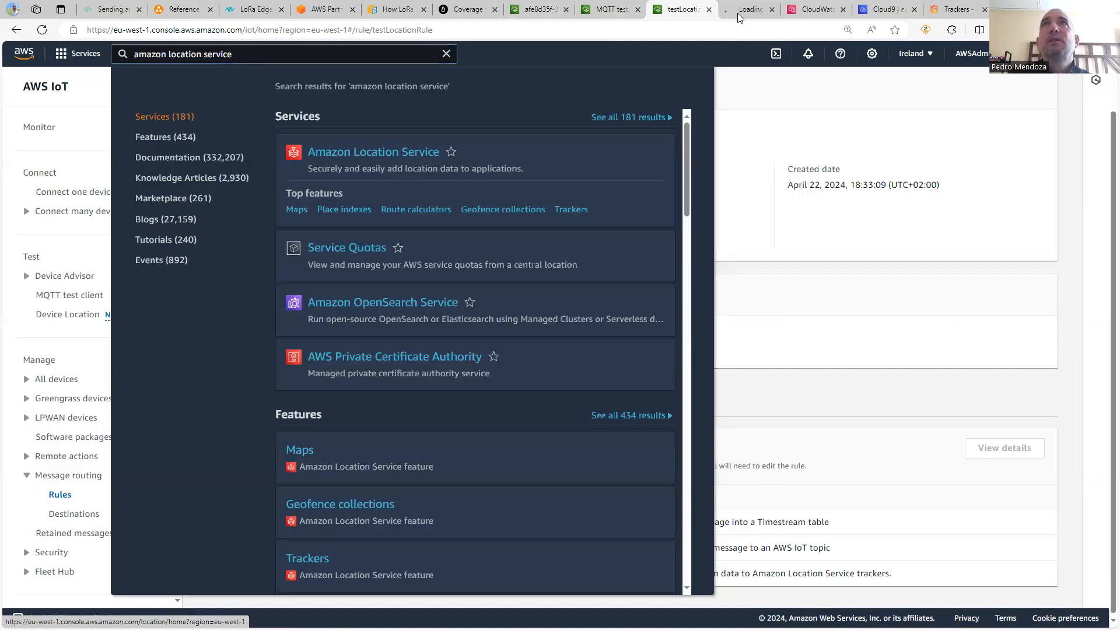
left_click(737, 14)
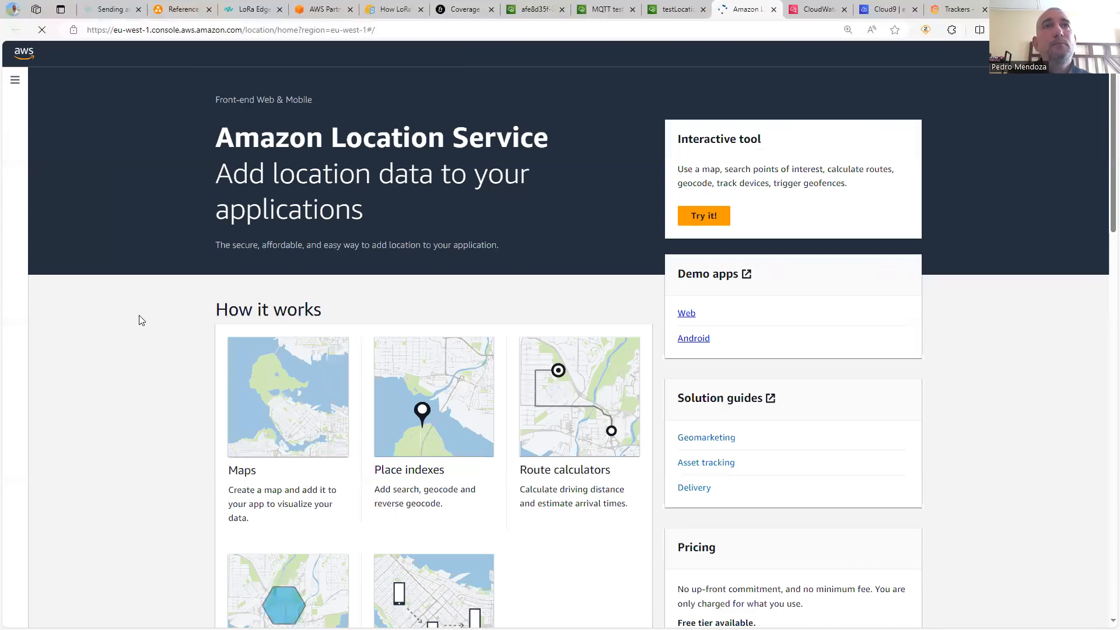
left_click(15, 82)
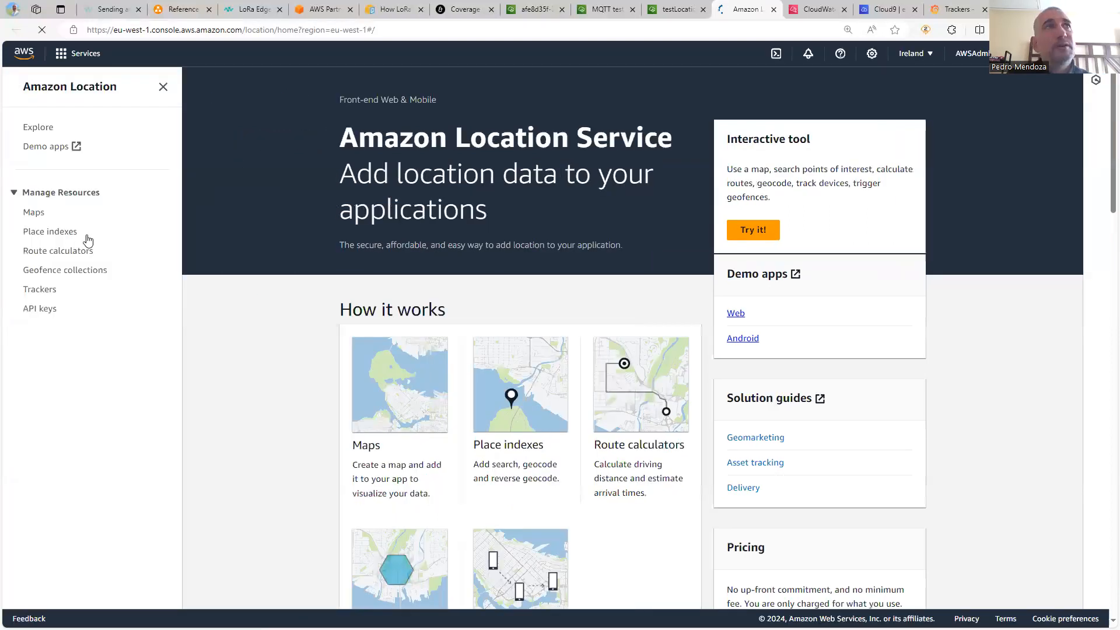
left_click(39, 291)
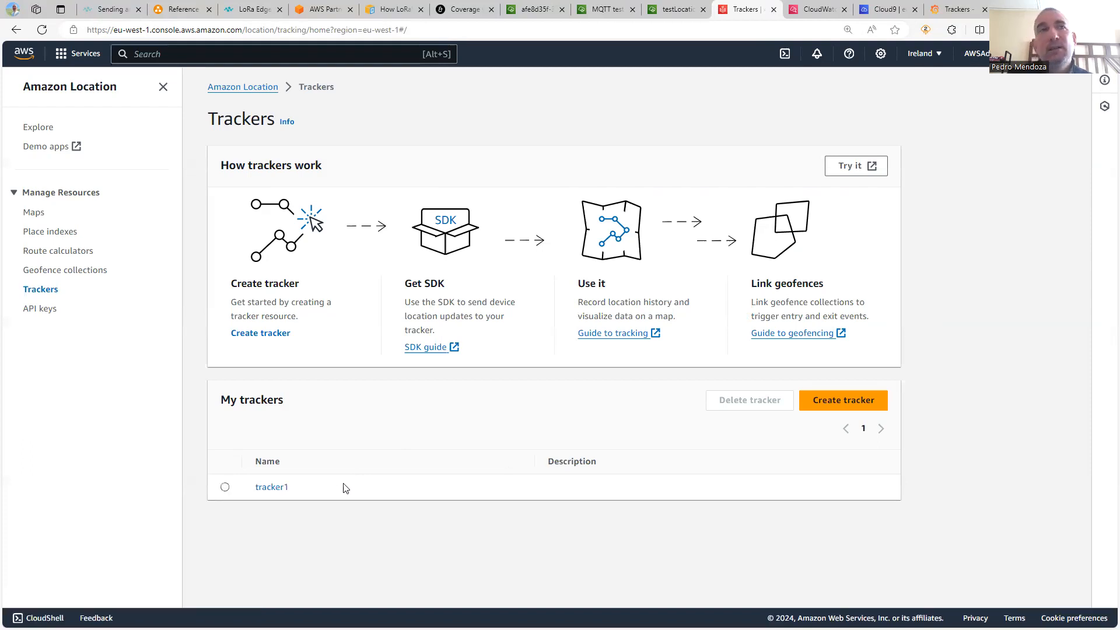
left_click(277, 490)
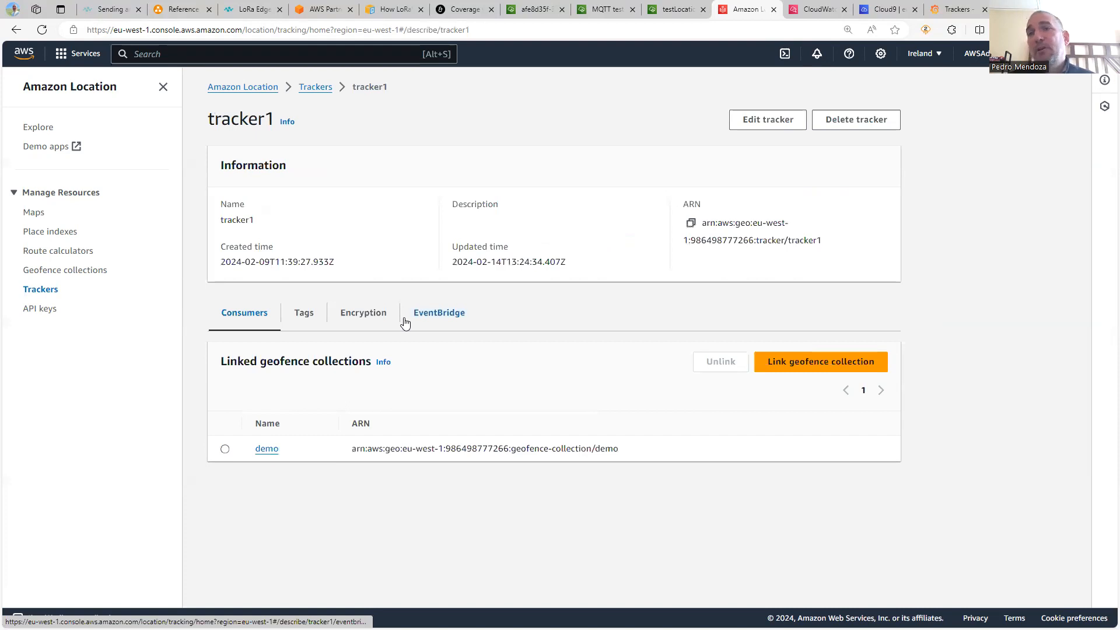
Examine the position filtering methods in tracker1's edit form, and open its linked geofence collection demo.
left_click(774, 122)
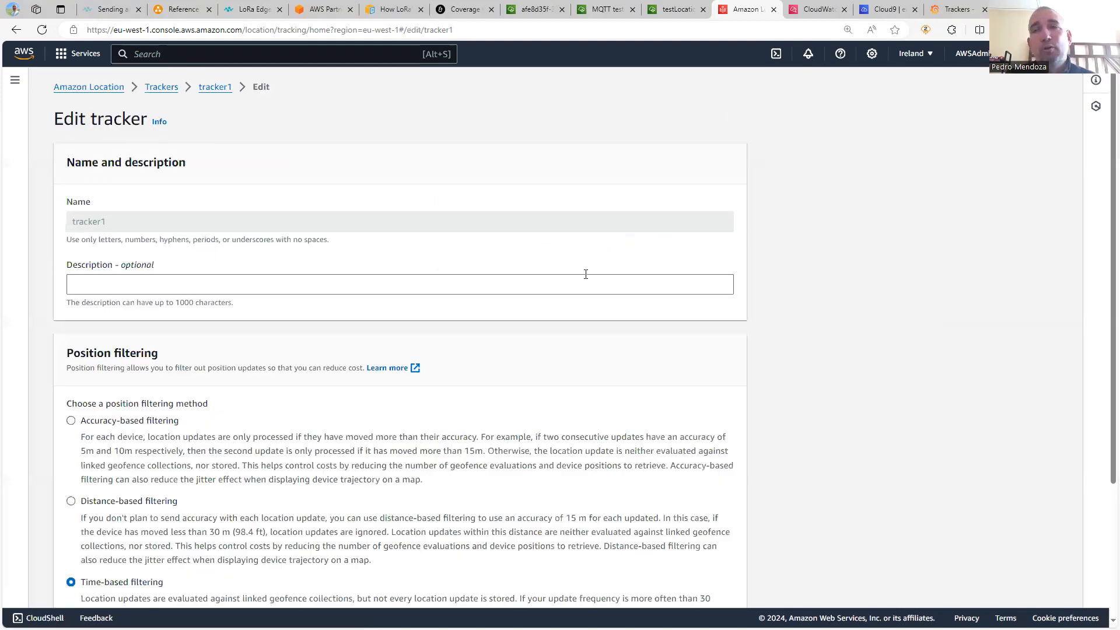
scroll(579, 284, "down", 2)
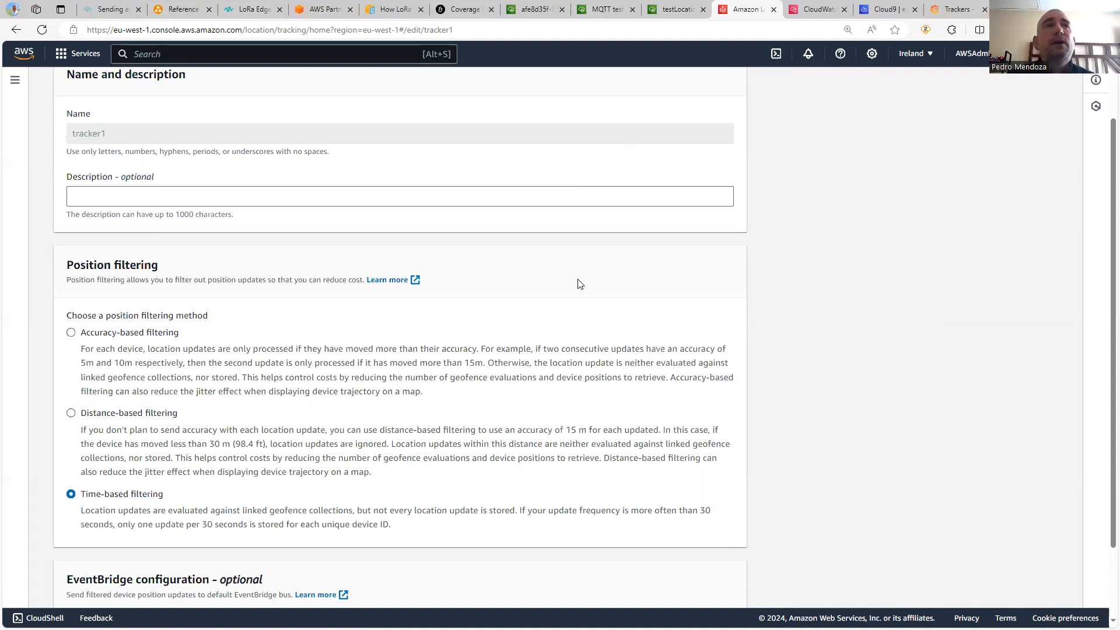
scroll(303, 328, "up", 2)
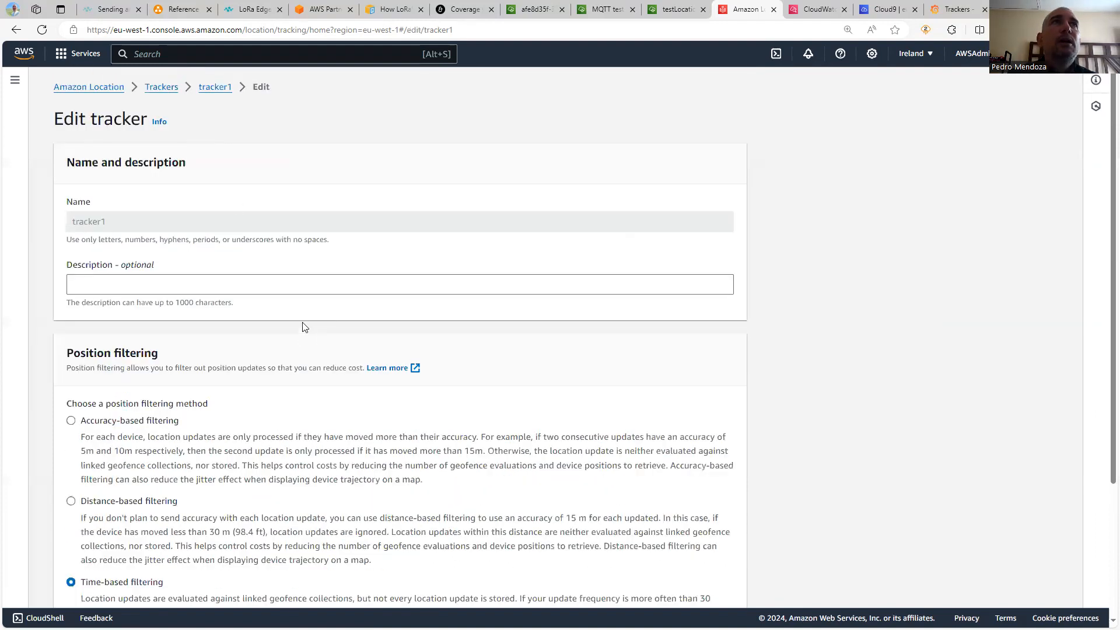
left_click(214, 89)
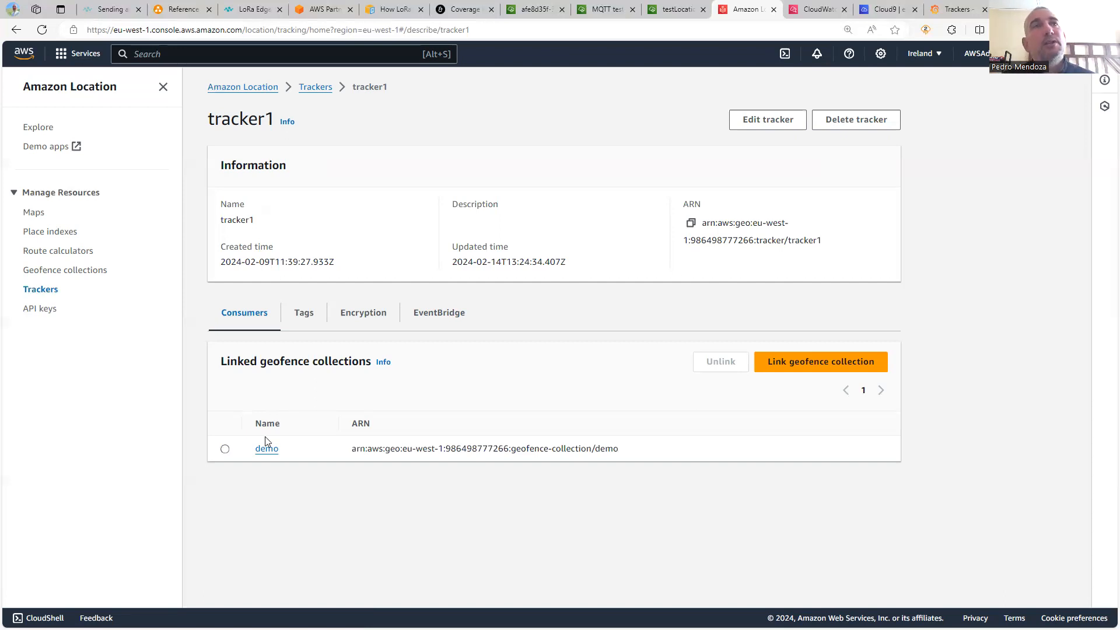
left_click(270, 450)
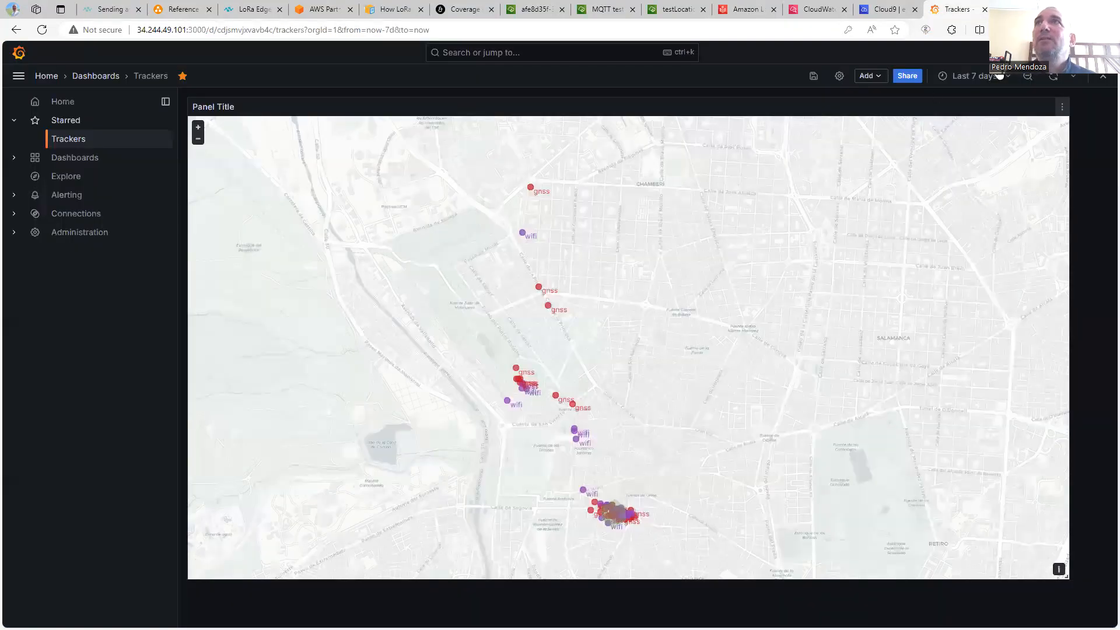
Limit the Trackers dashboard in Grafana to the last 5 minutes and show the green geofence close up.
left_click(986, 76)
left_click(955, 134)
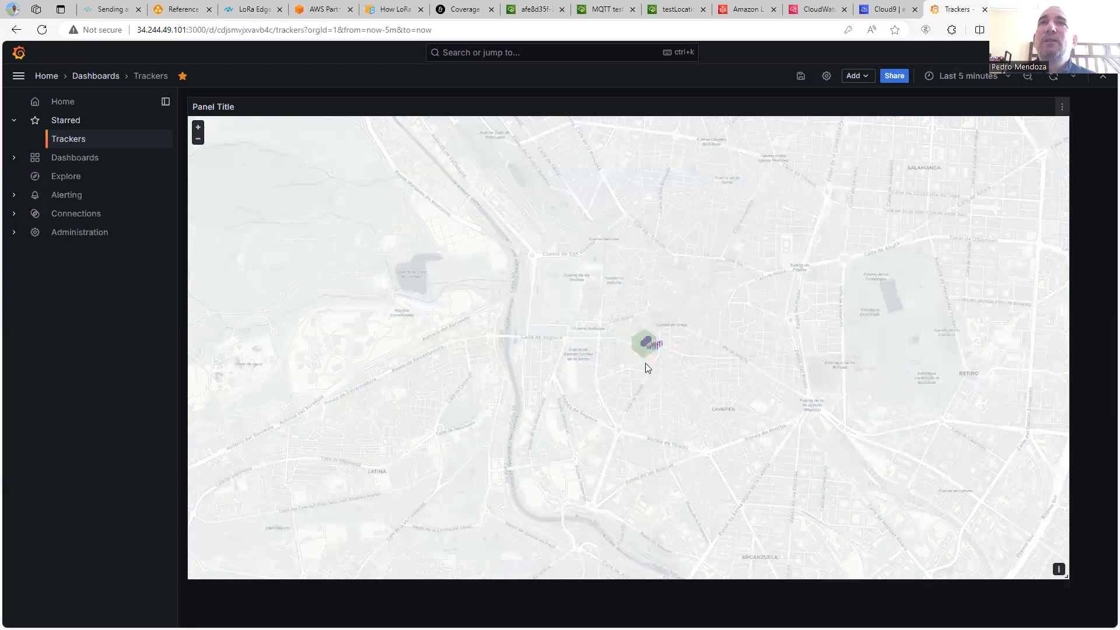
scroll(645, 351, "up", 1)
scroll(645, 351, "up", 1)
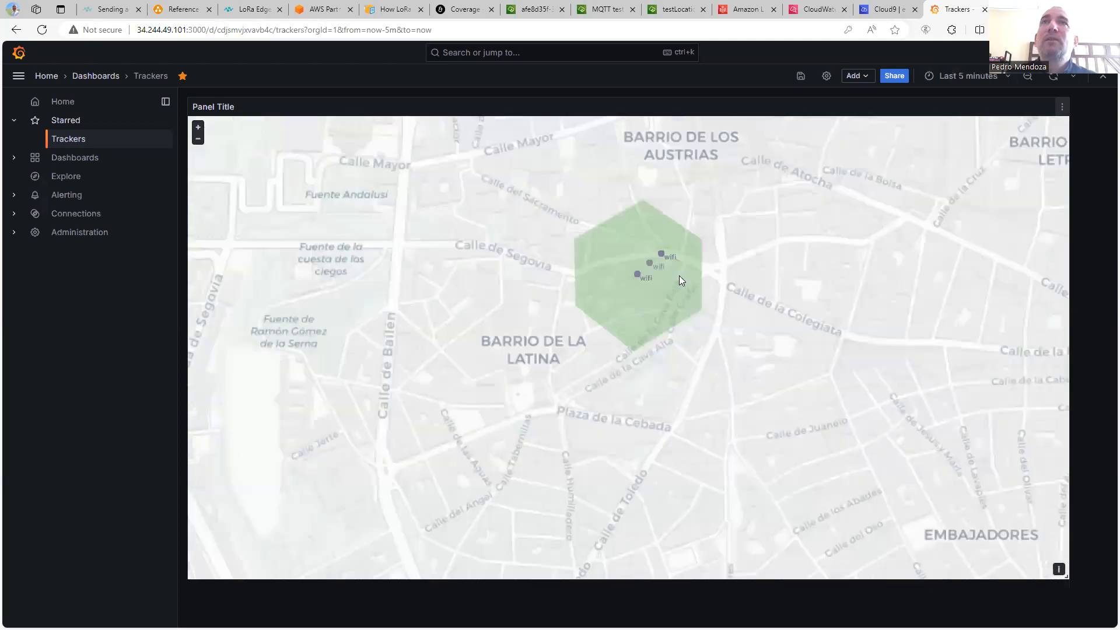
scroll(669, 352, "up", 1)
scroll(667, 357, "up", 1)
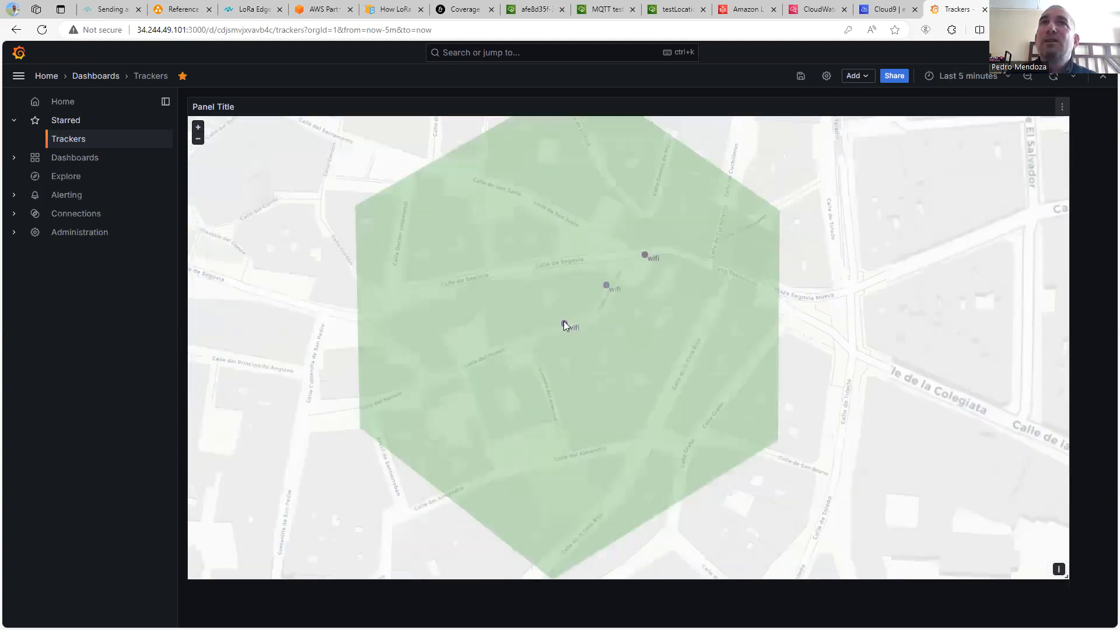
Examine the location details of the wifi points inside the geofence on the Trackers map.
mouse_move(565, 330)
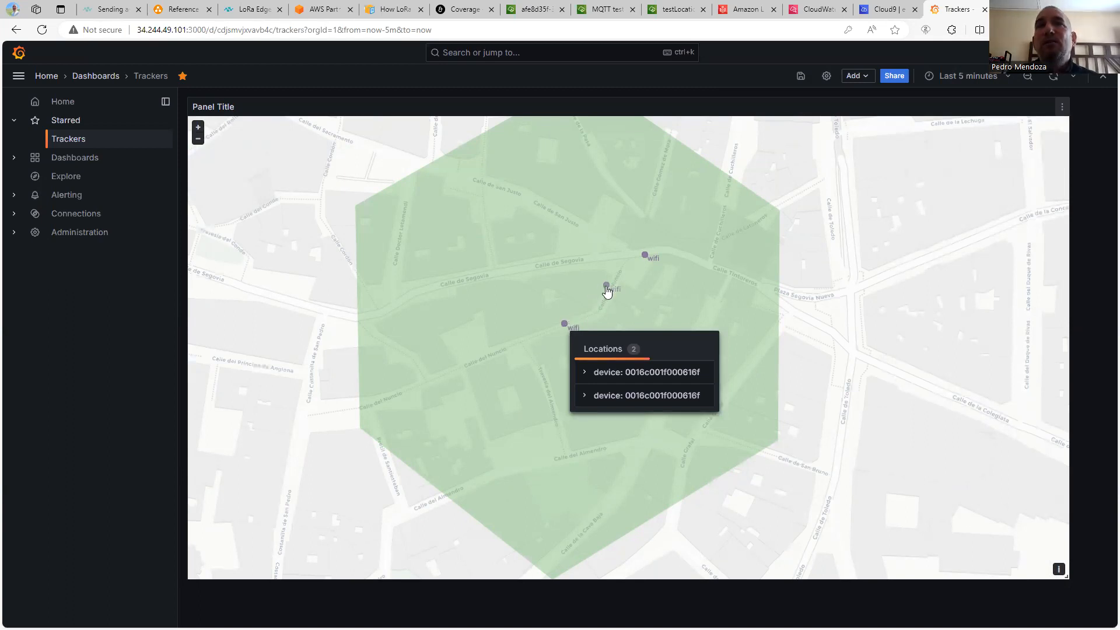
mouse_move(607, 292)
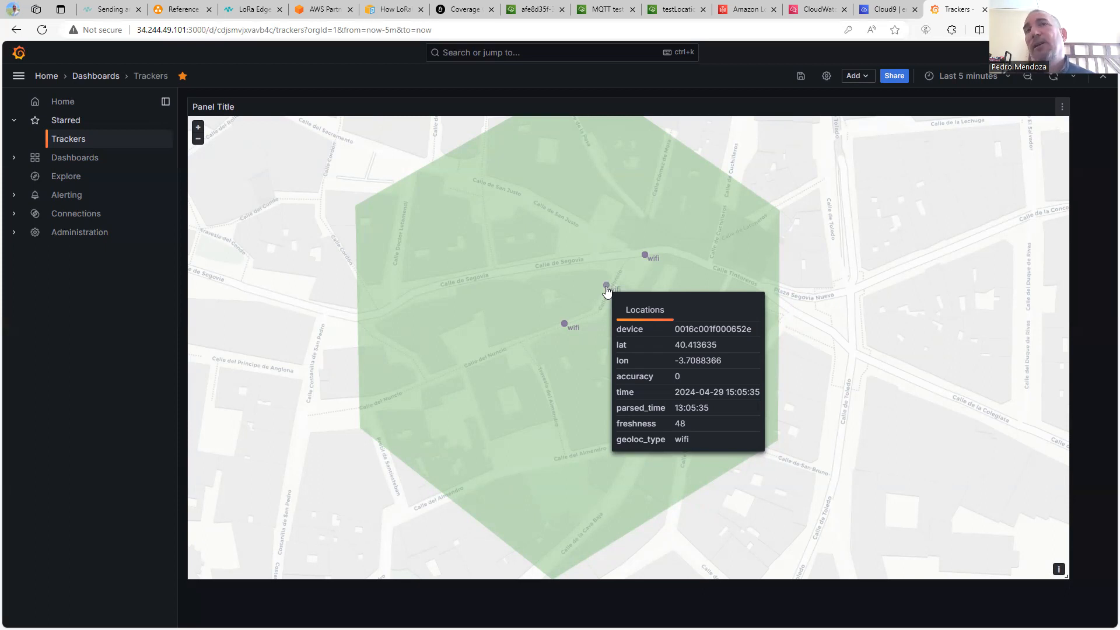
left_click(645, 256)
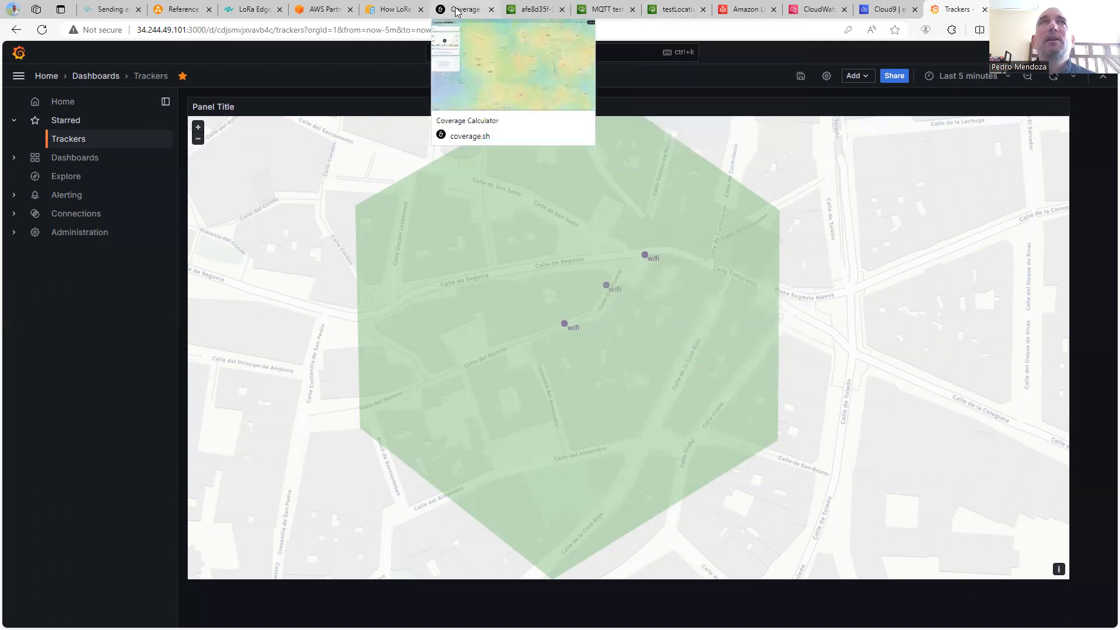
Search the AWS console for "eve" from the demo geofence collection page and open Amazon EventBridge's rules in a separate browser tab.
left_click(748, 11)
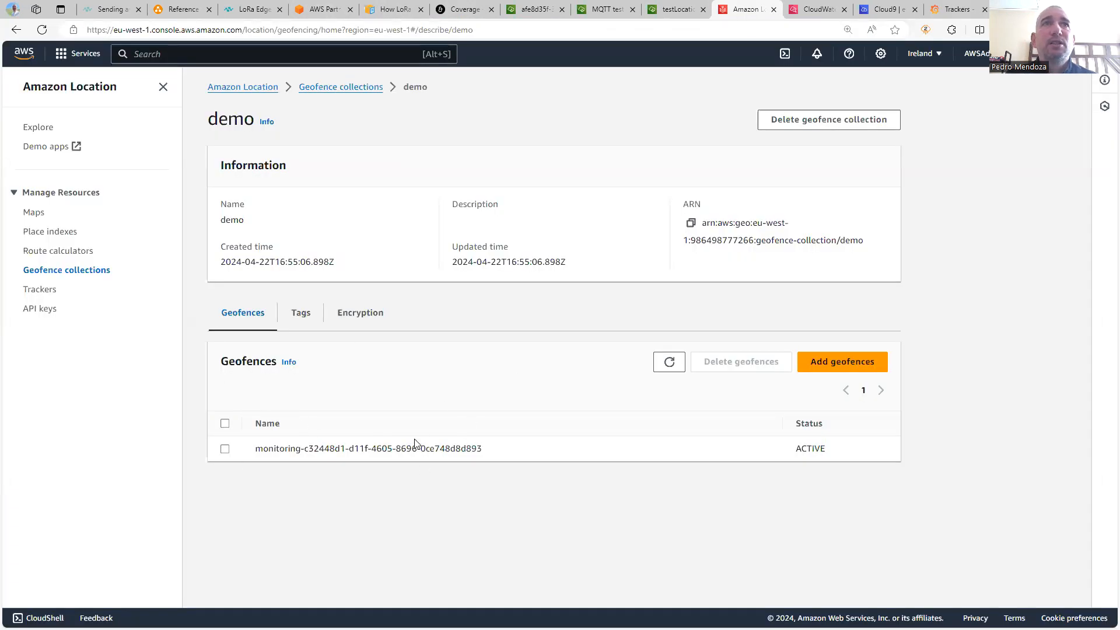
left_click(159, 56)
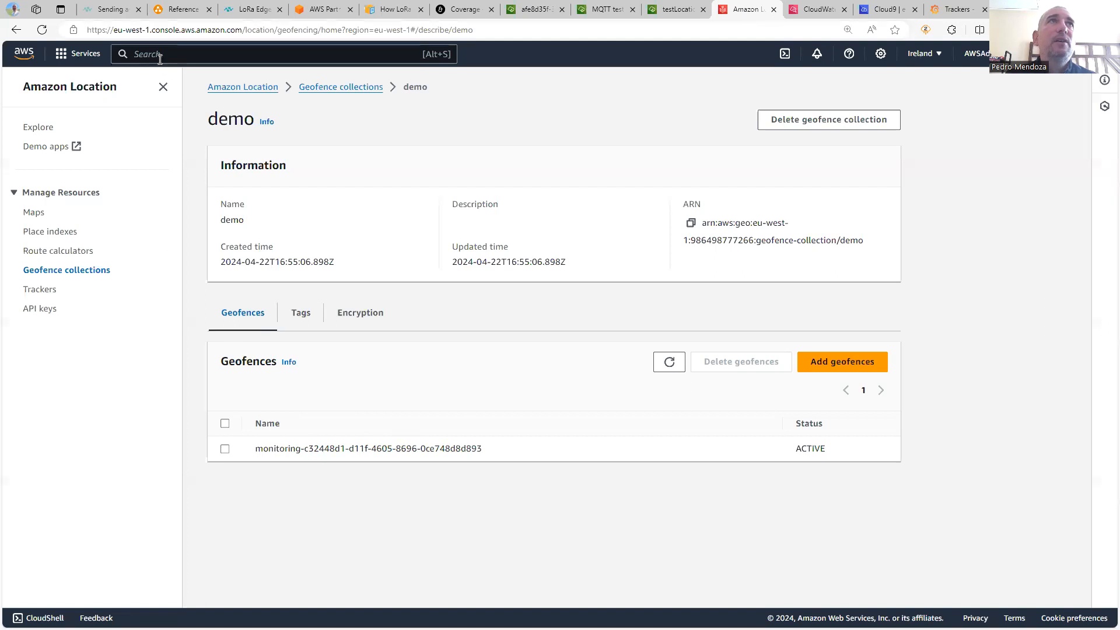
type("eve")
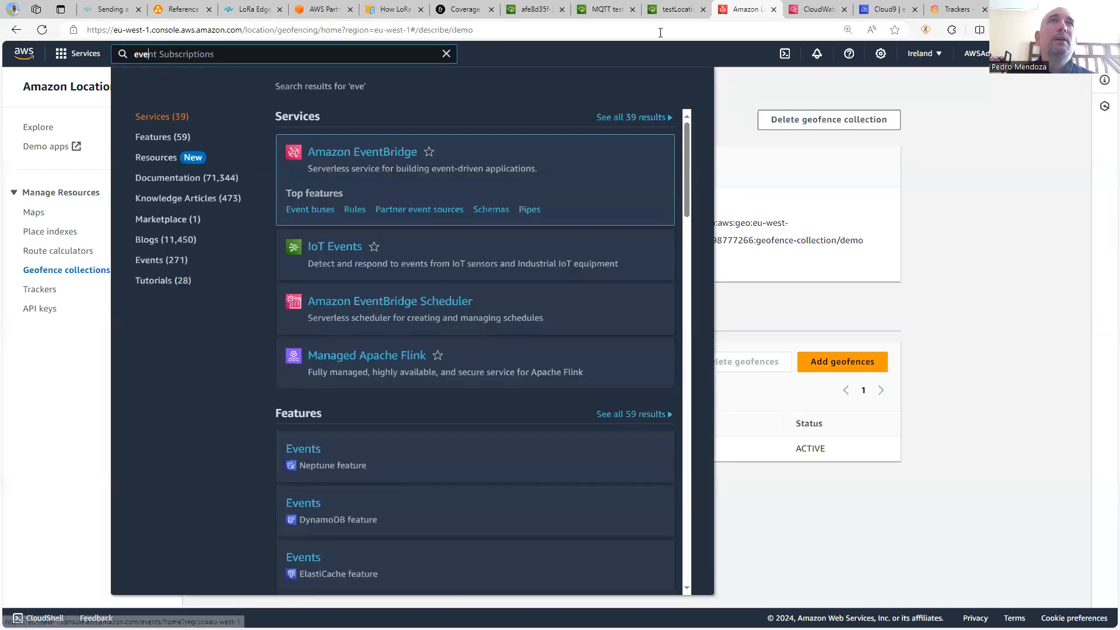
middle_click(340, 153)
left_click(756, 13)
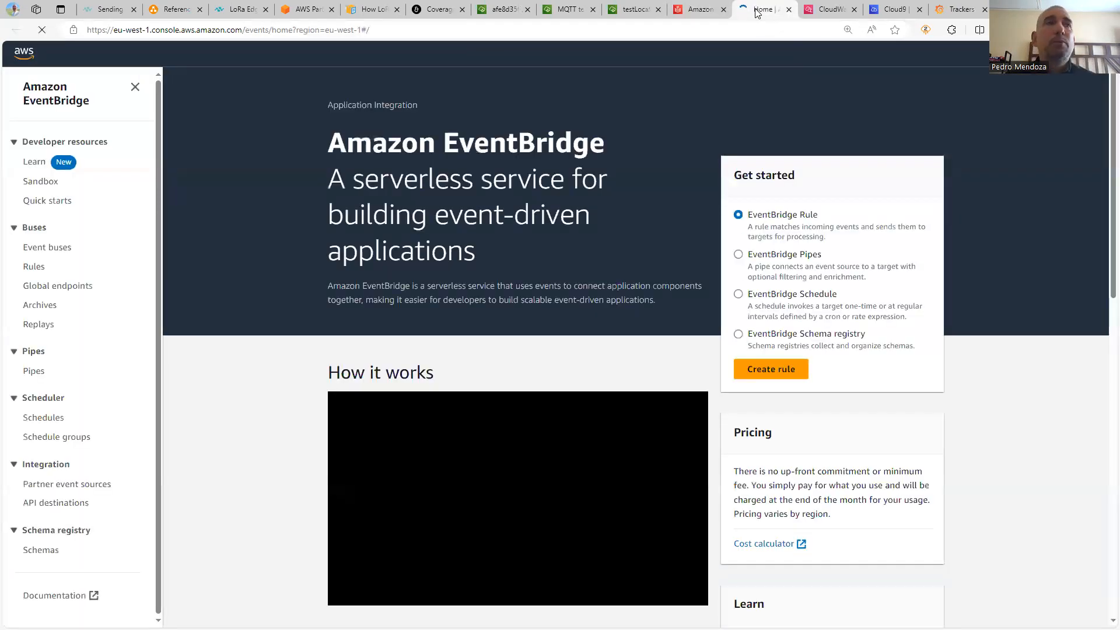
left_click(35, 267)
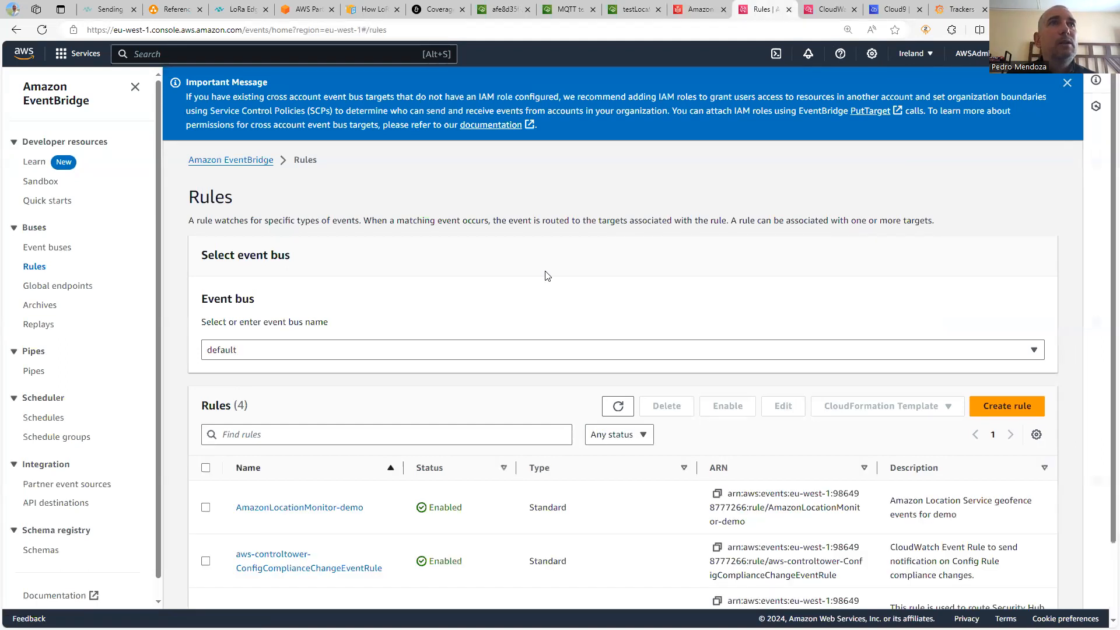
Open the rule AmazonLocationMonitor-demo and examine its event pattern's detail type and geofence collection, and its targets.
left_click(312, 507)
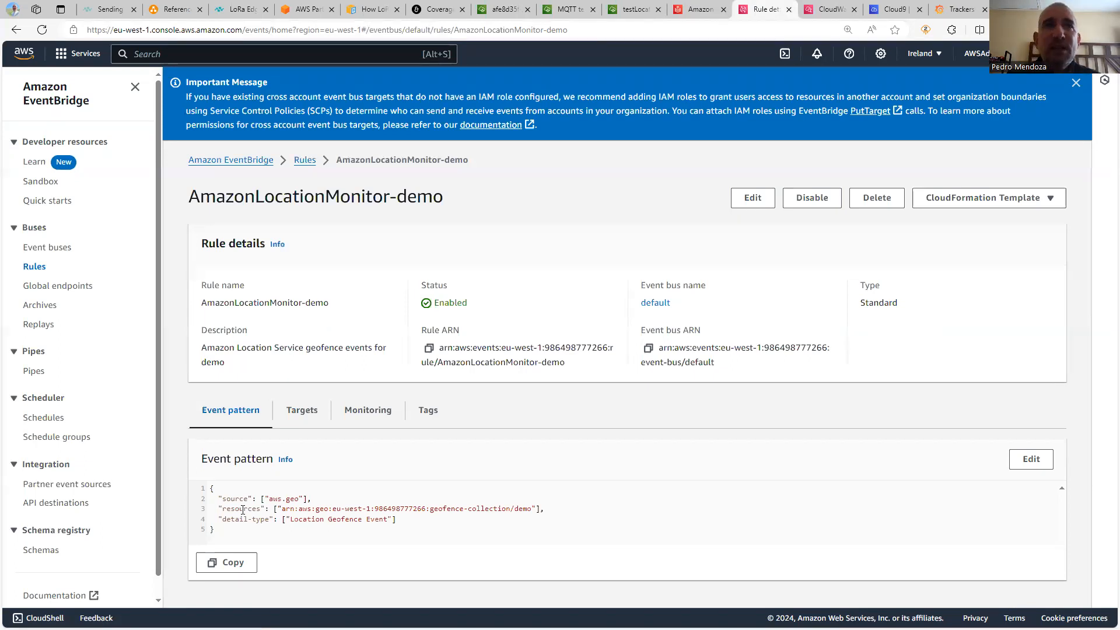
left_click_drag(287, 521, 387, 520)
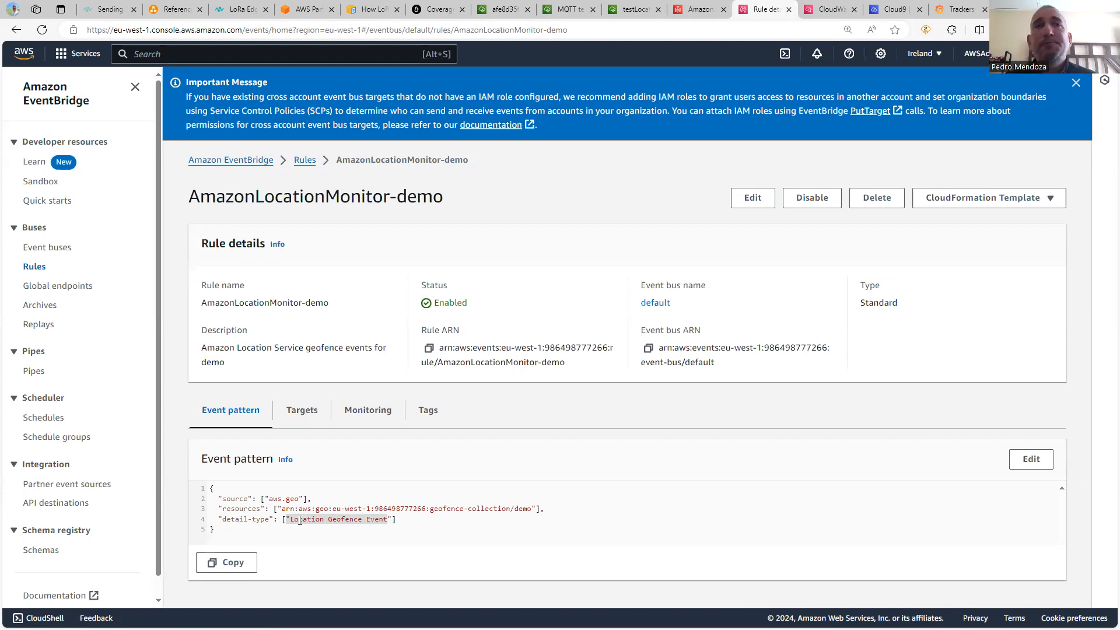
double_click(519, 508)
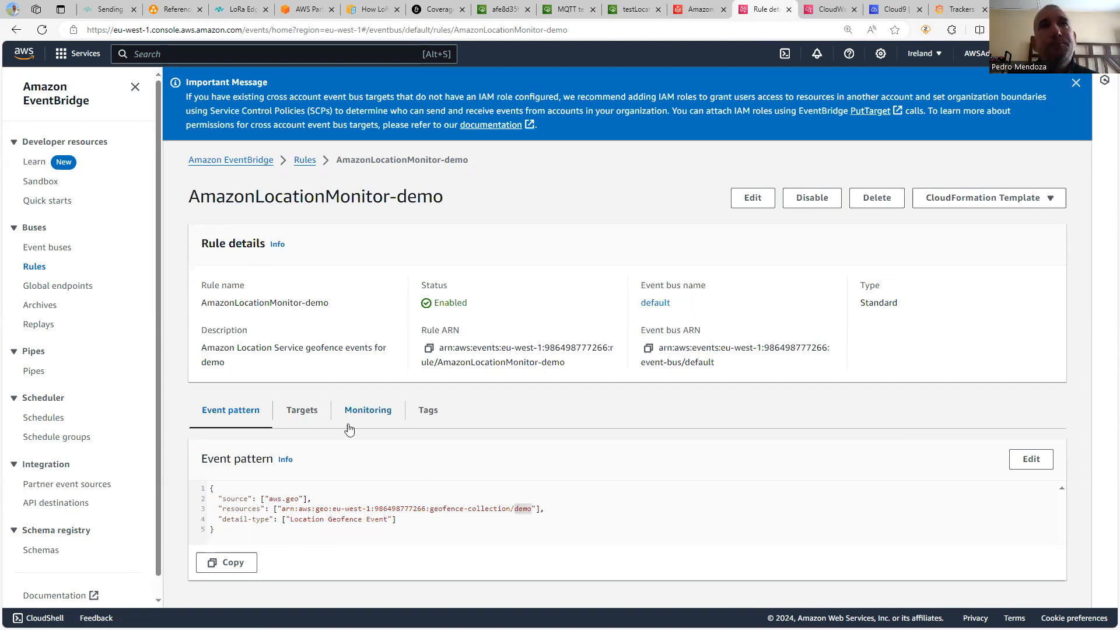
left_click(303, 415)
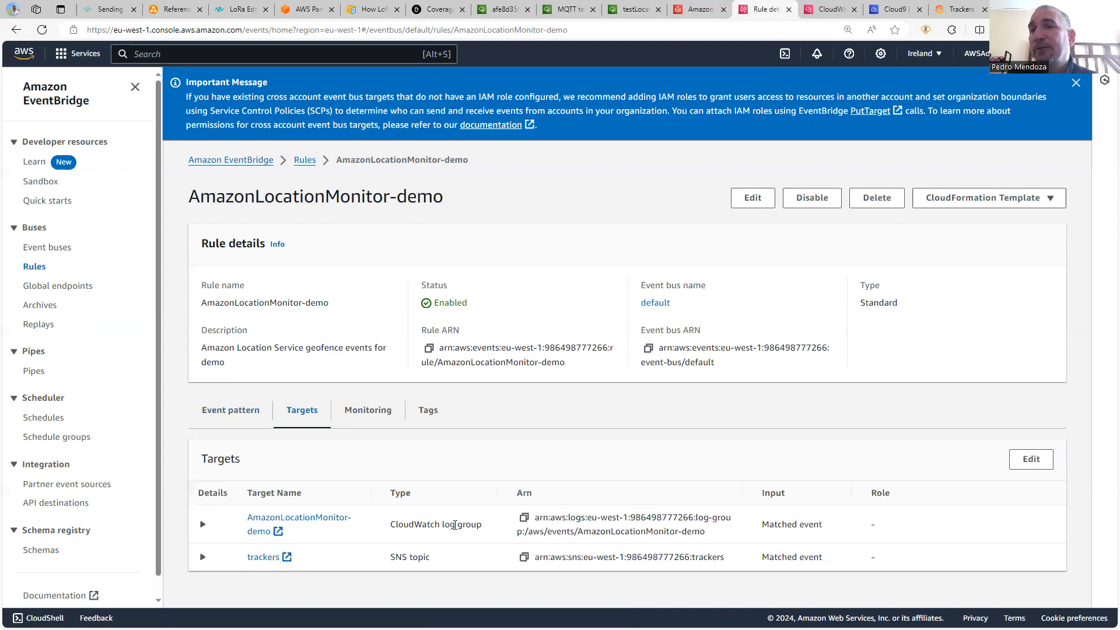
Switch to the reference architecture diagram in diagrams.net.
left_click(178, 10)
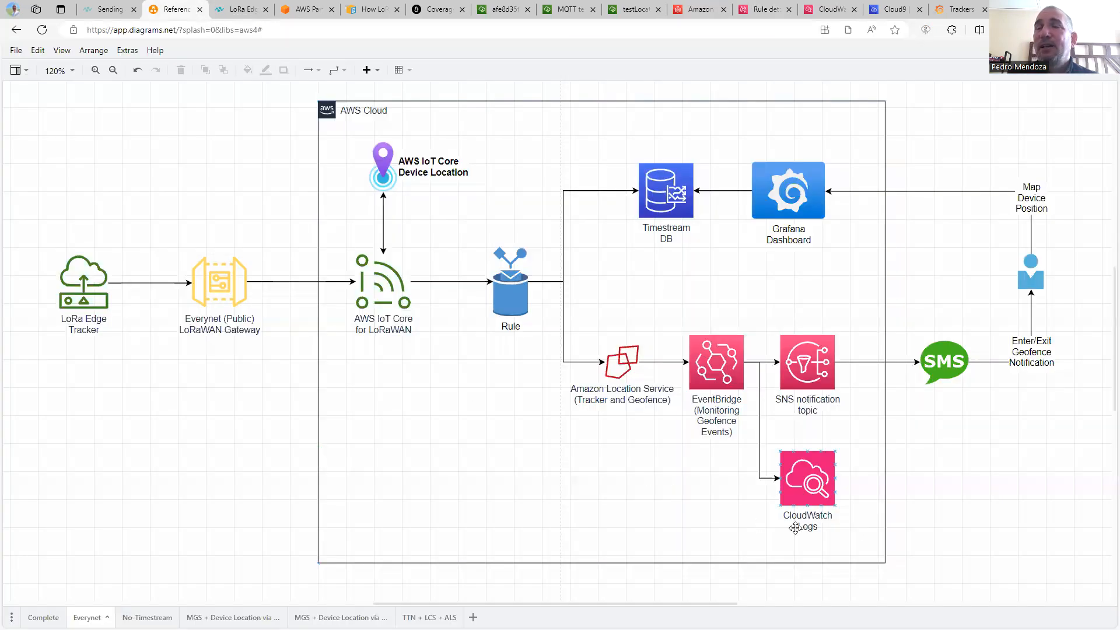